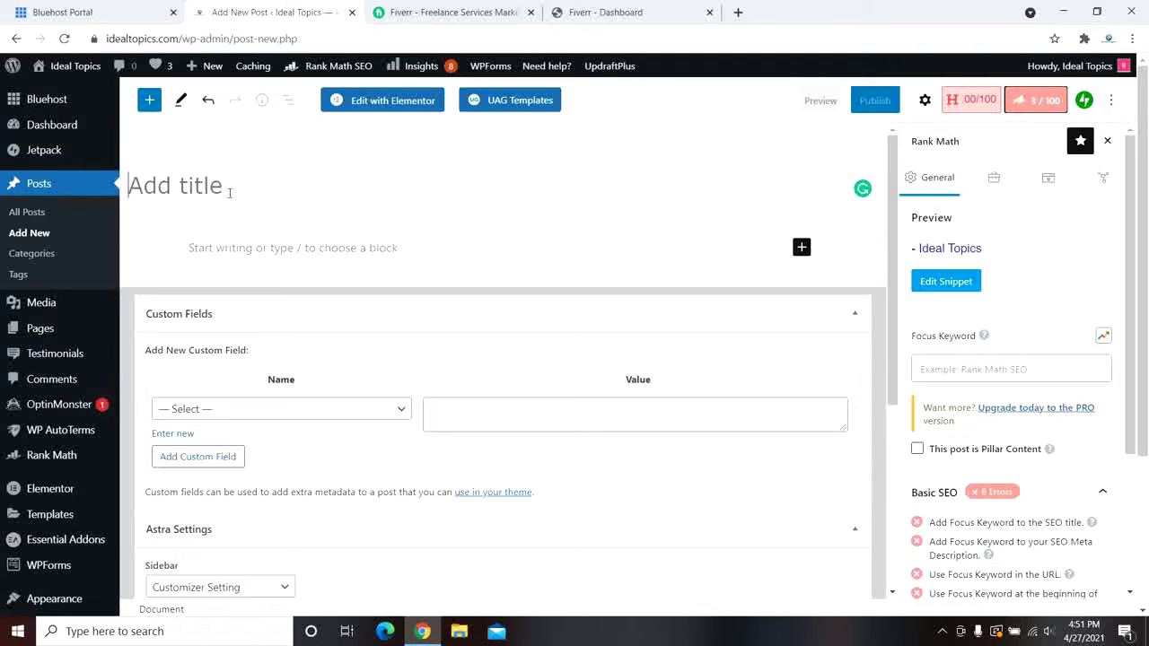
# Step: Title the post "Fiverr affiliate links" and write the paragraph "This is a text link to Fiverr." below it
pyautogui.write('Fi')
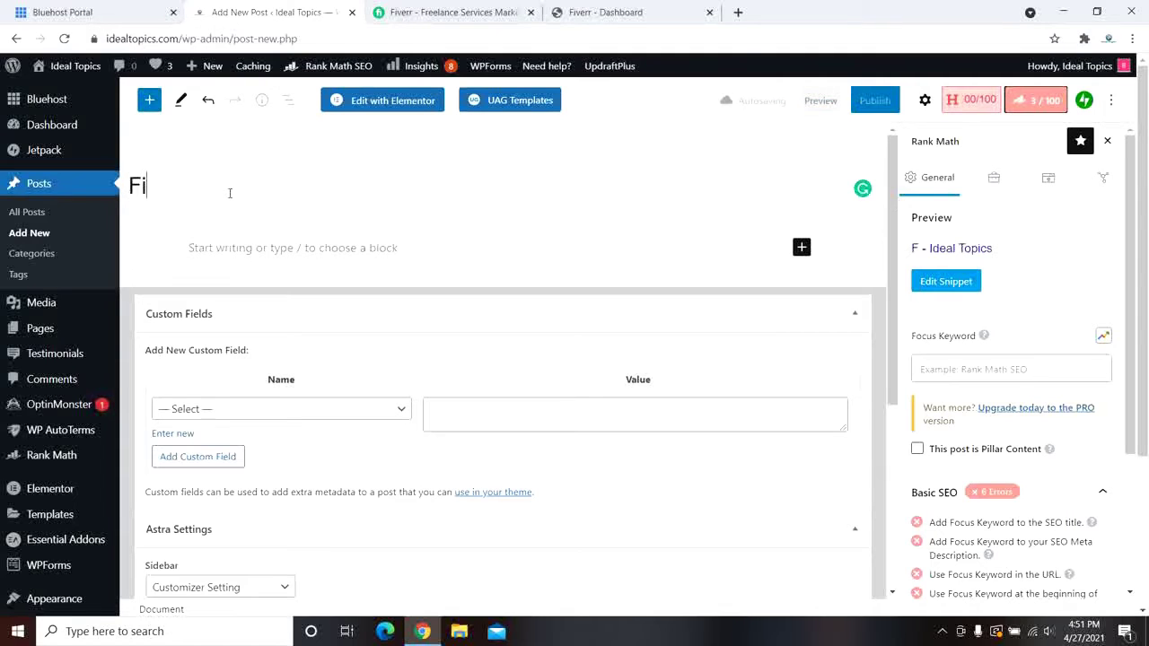
pyautogui.write('verr a')
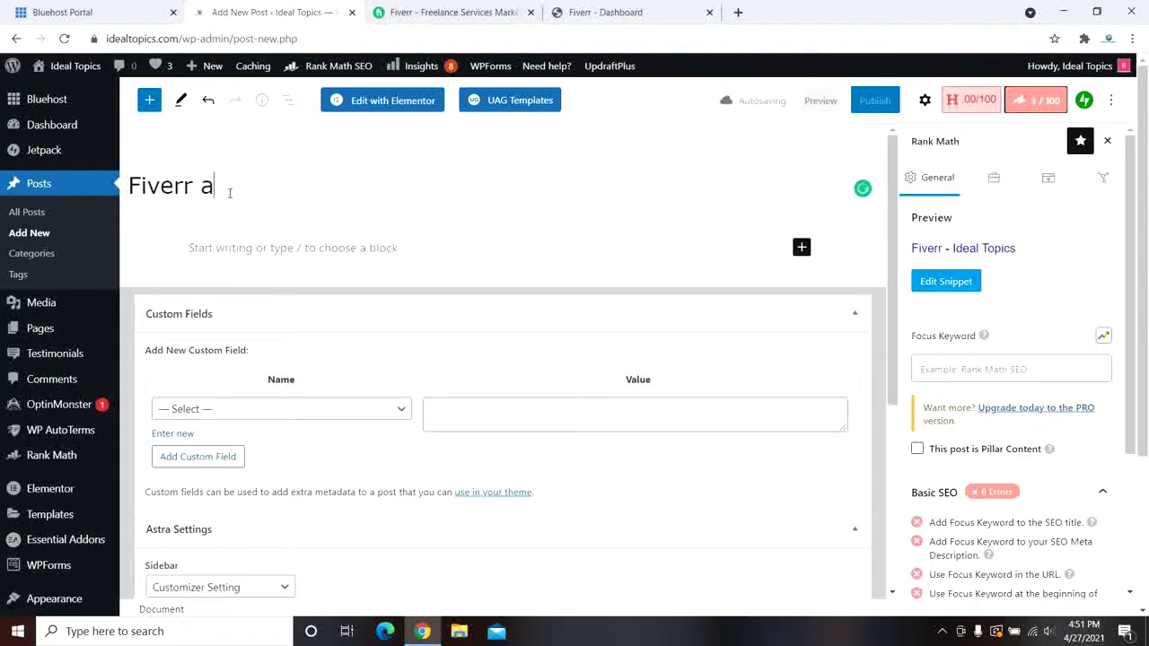
pyautogui.write('ffiliate links')
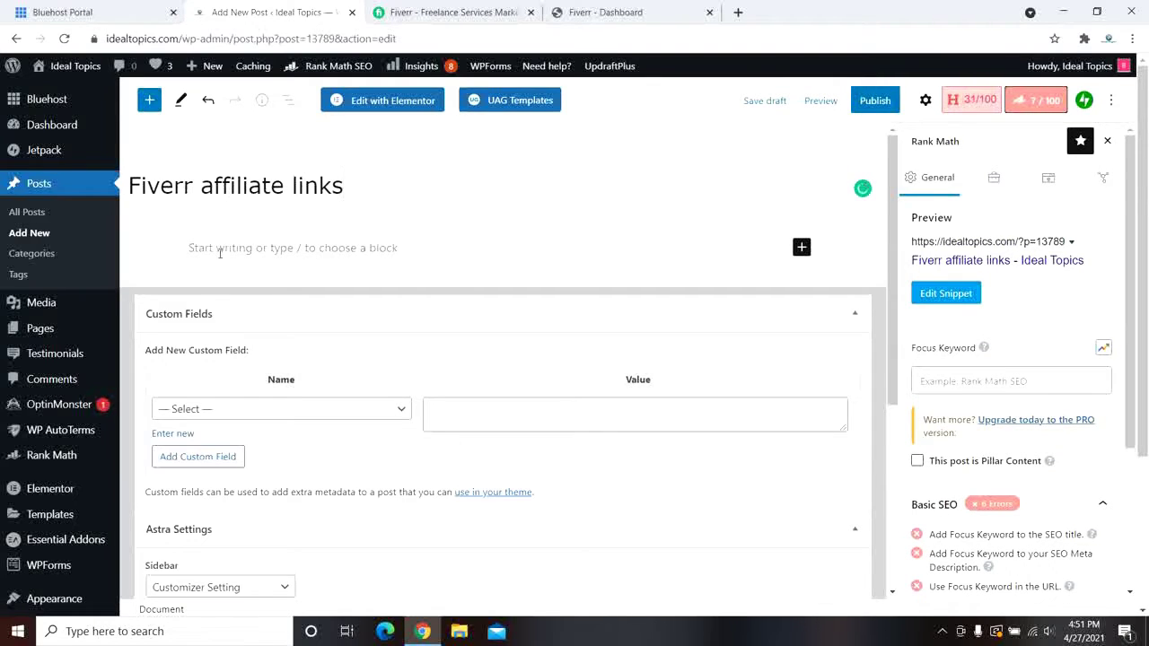
pyautogui.click(367, 253)
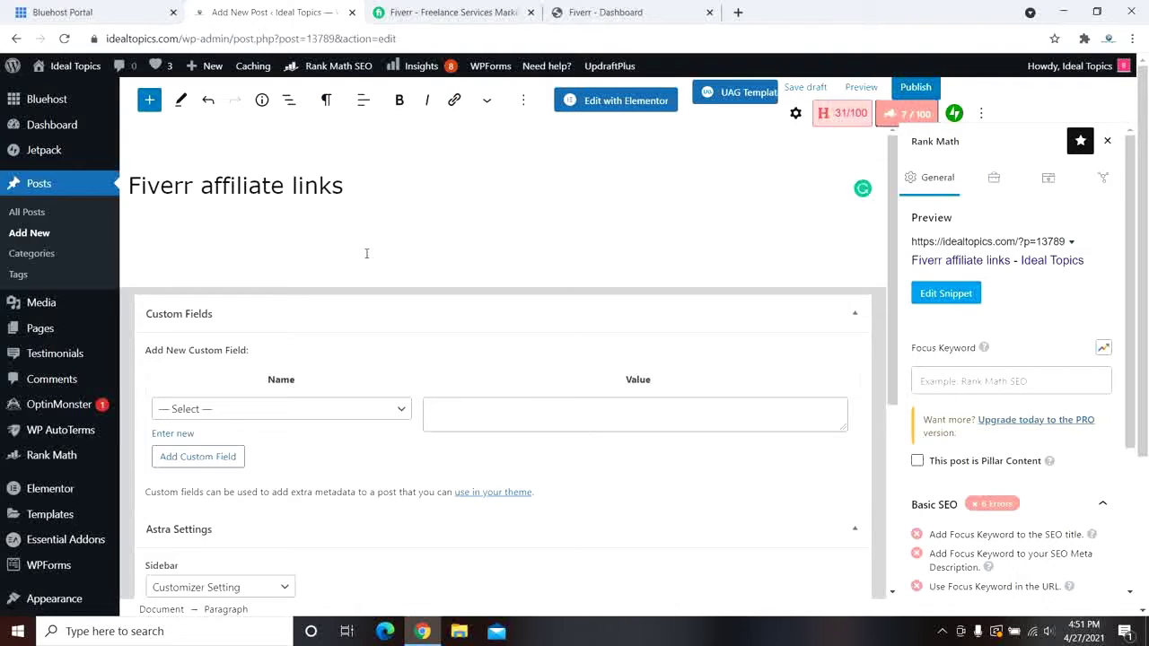
pyautogui.write('This is ')
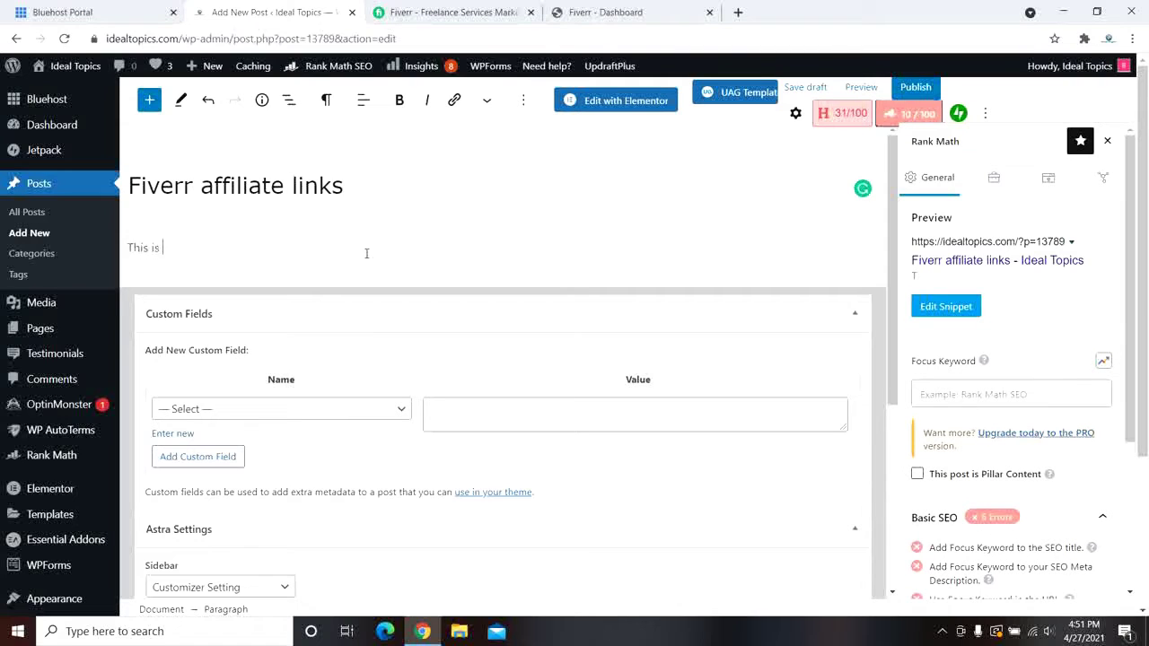
pyautogui.write('a text link to F')
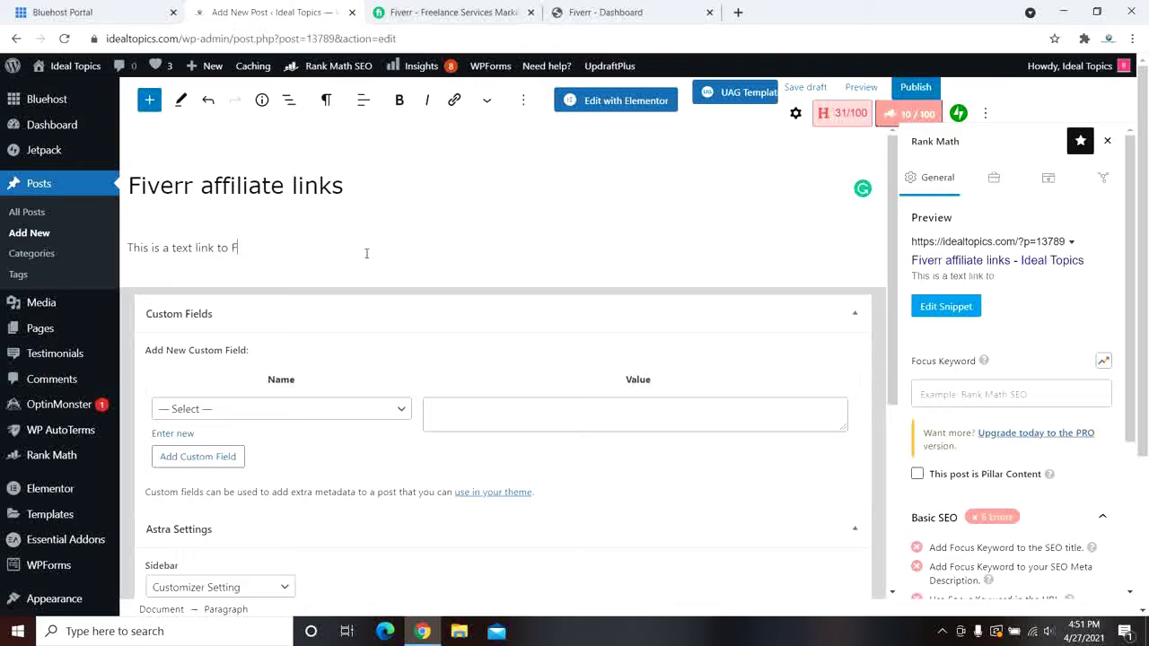
pyautogui.write('iverr.')
# Step: Switch to the Fiverr affiliates site and open the Default and Deep Links page of its marketing tools
pyautogui.click(471, 13)
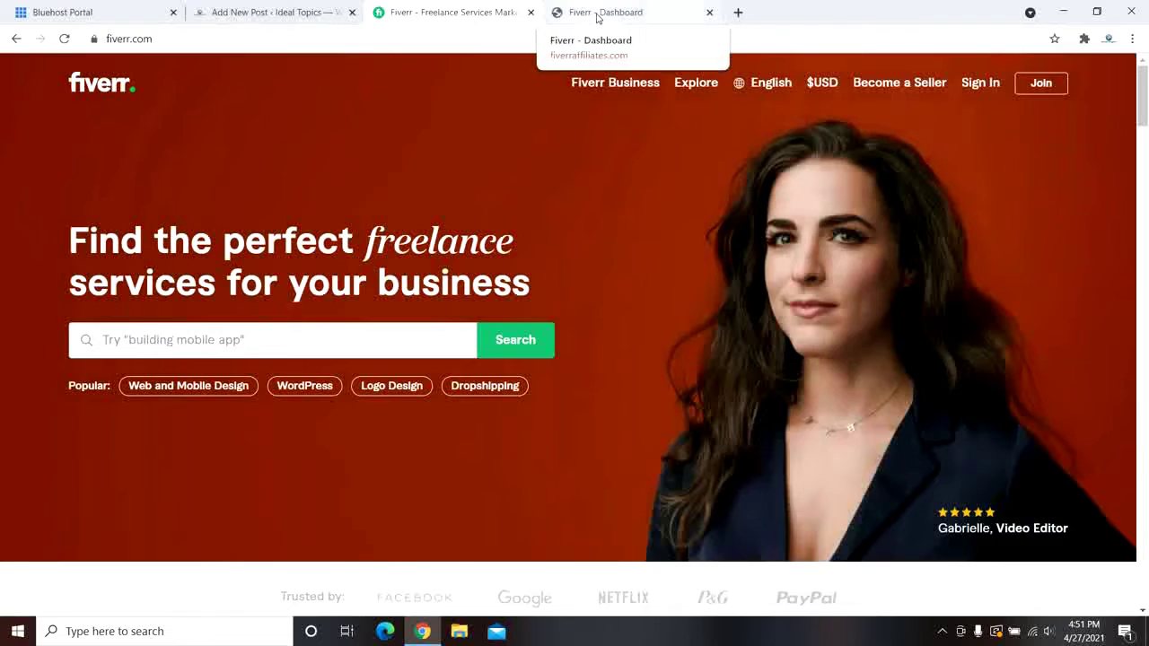
pyautogui.click(597, 16)
pyautogui.scroll(4, 526, 223)
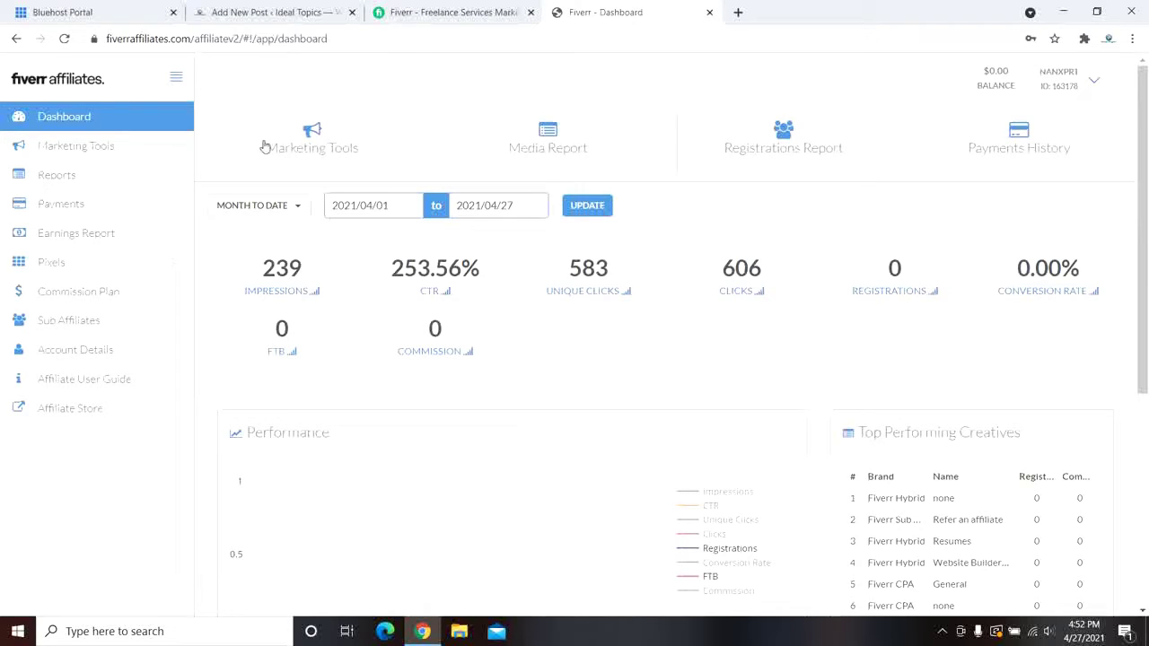
pyautogui.click(174, 148)
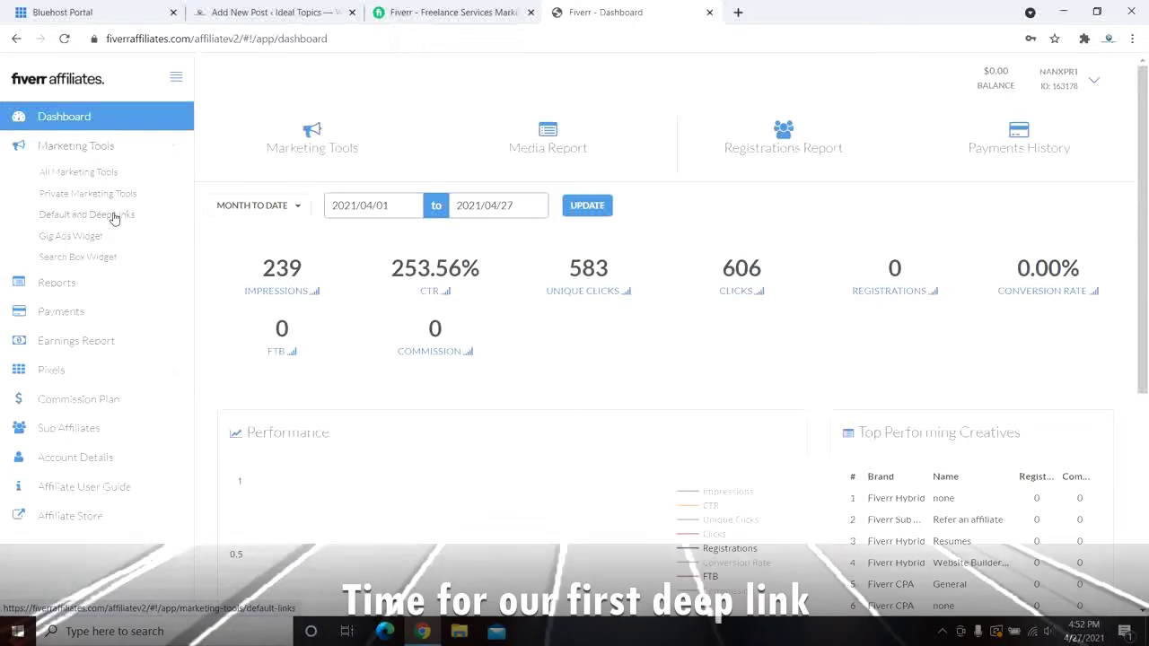
pyautogui.click(113, 217)
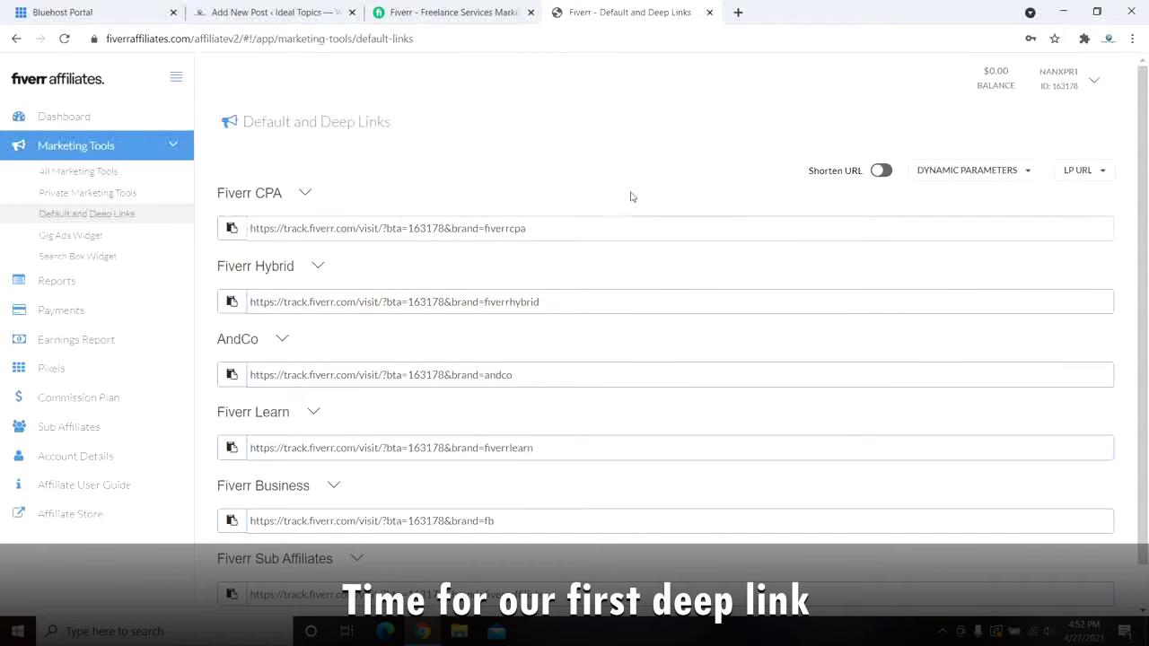
# Step: Copy the web address of the Fiverr home page
pyautogui.click(437, 16)
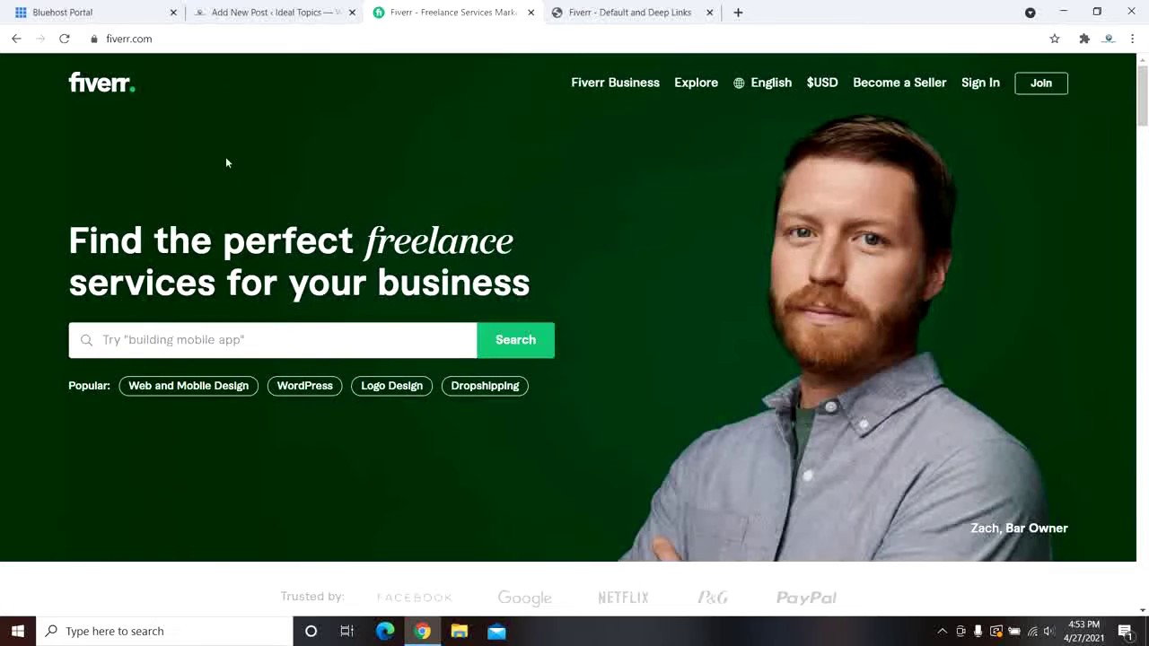
pyautogui.click(130, 41)
pyautogui.hotkey('ctrl', 'c')
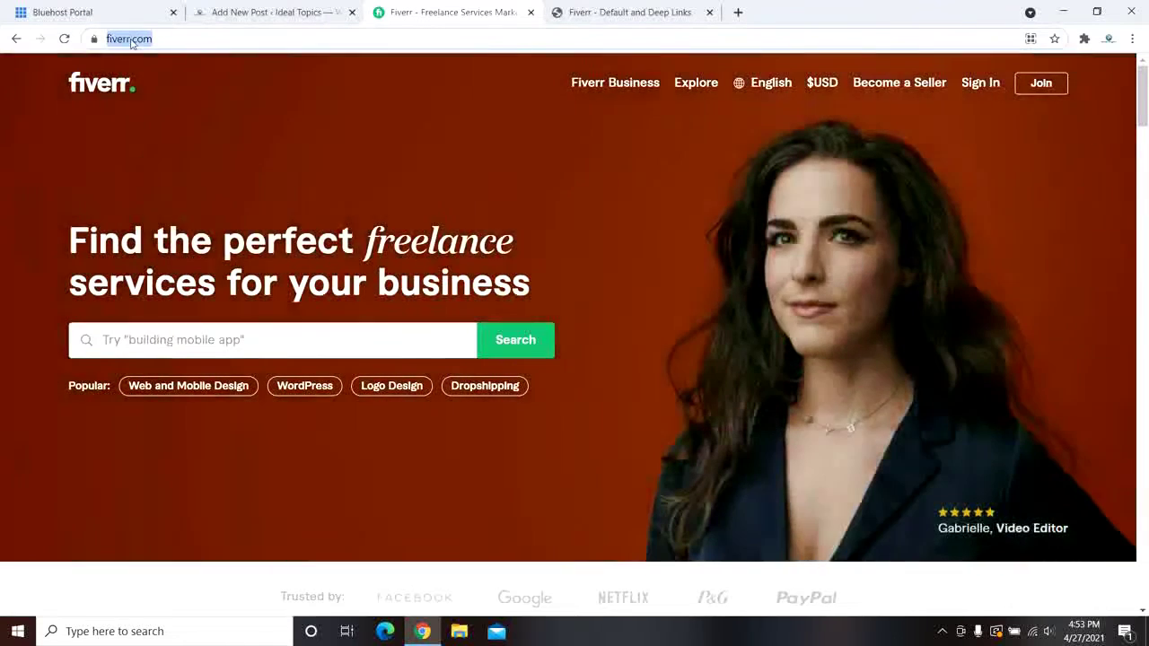
pyautogui.rightClick(130, 41)
pyautogui.click(165, 120)
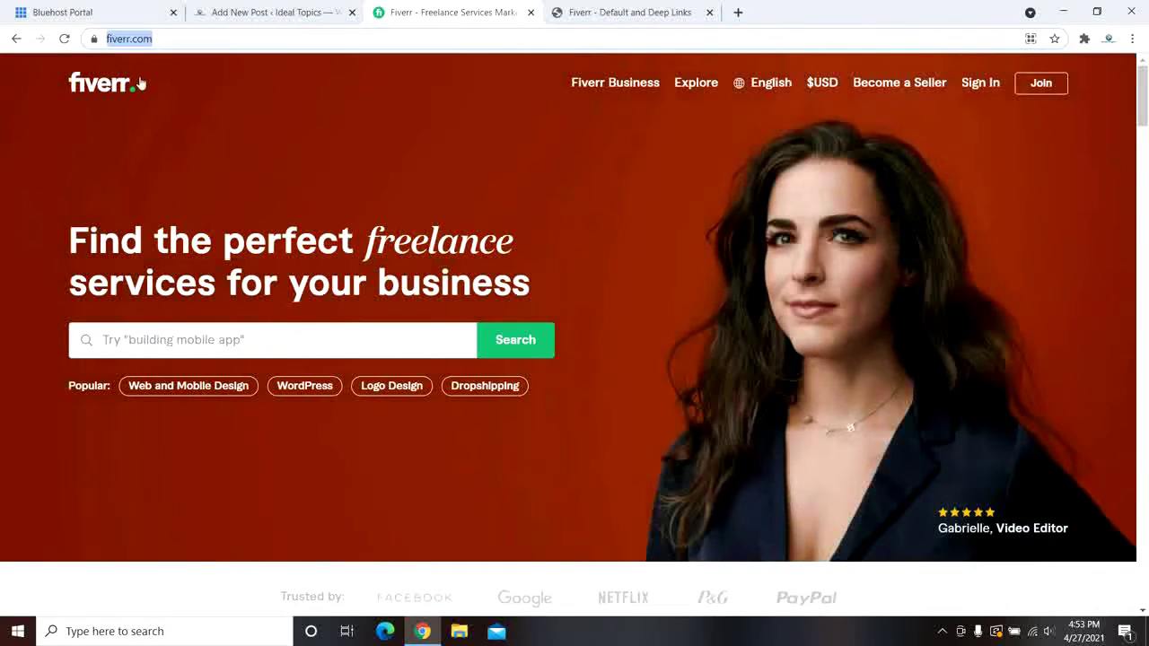
pyautogui.click(630, 24)
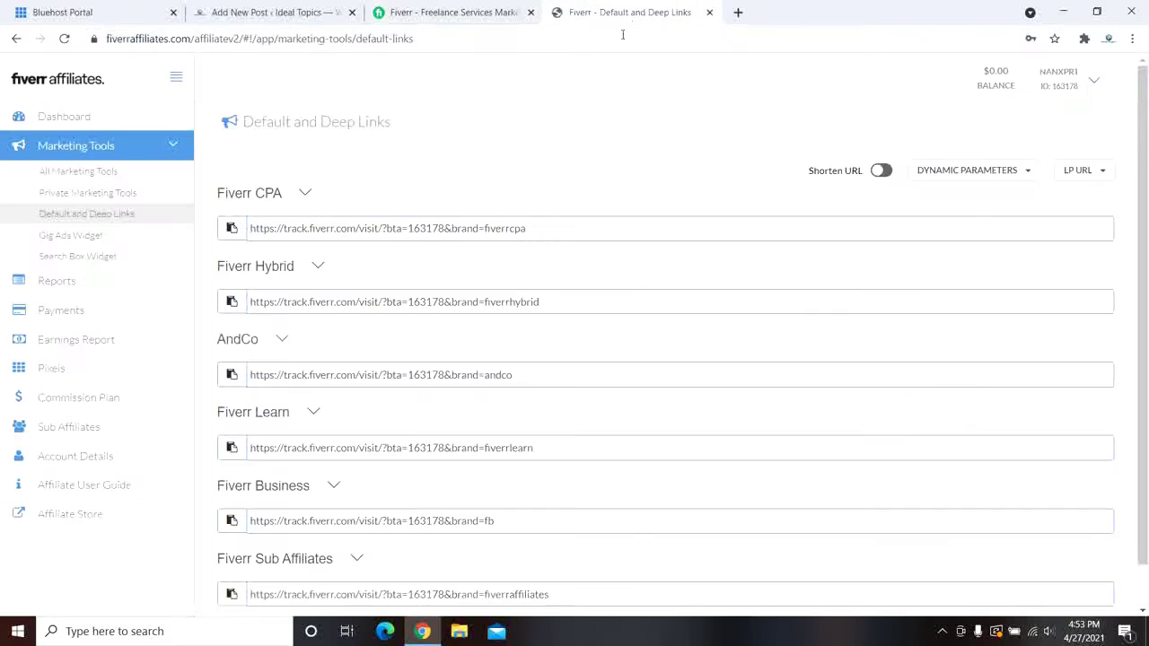
pyautogui.click(1103, 172)
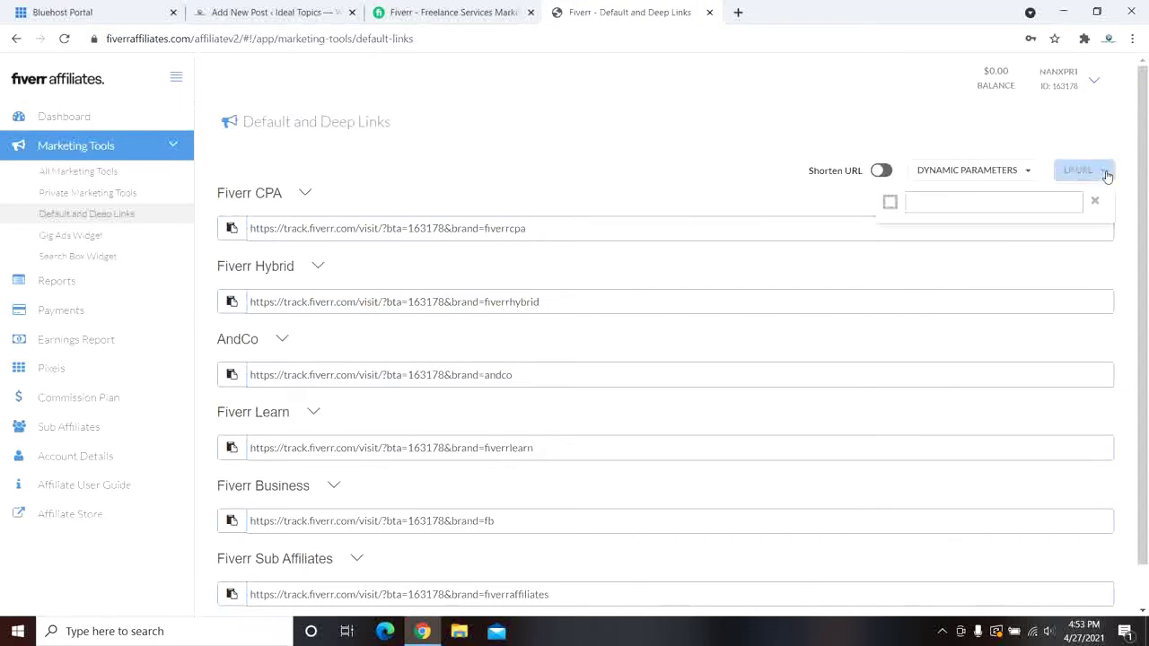
pyautogui.click(948, 201)
pyautogui.rightClick(947, 201)
pyautogui.click(978, 316)
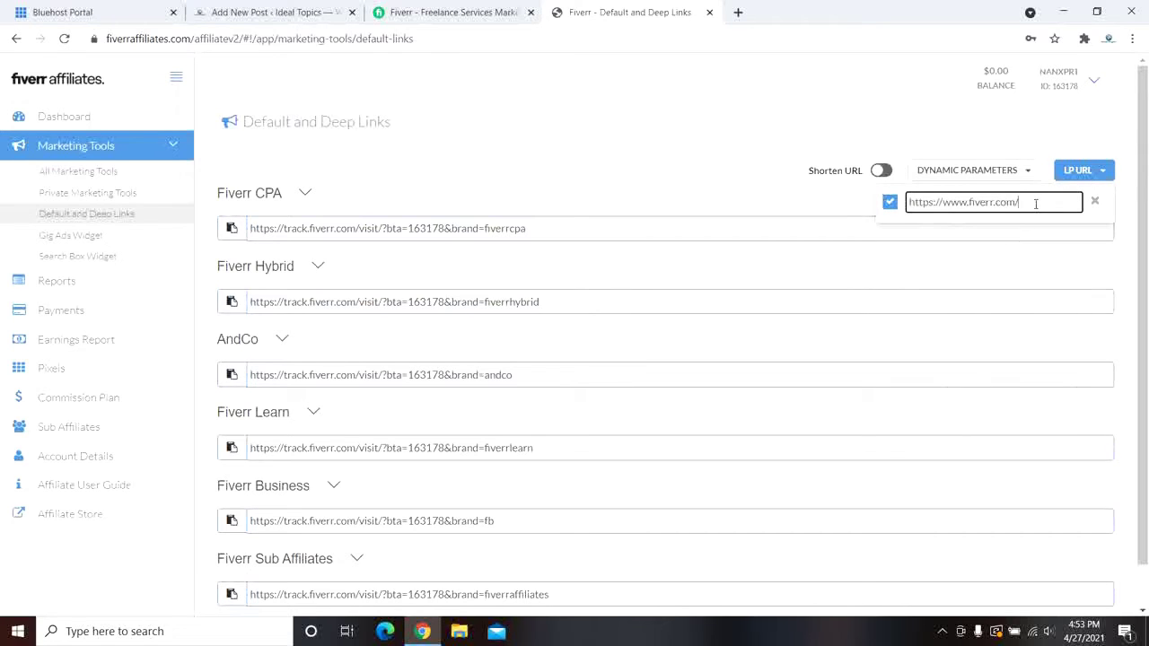
pyautogui.press('Return')
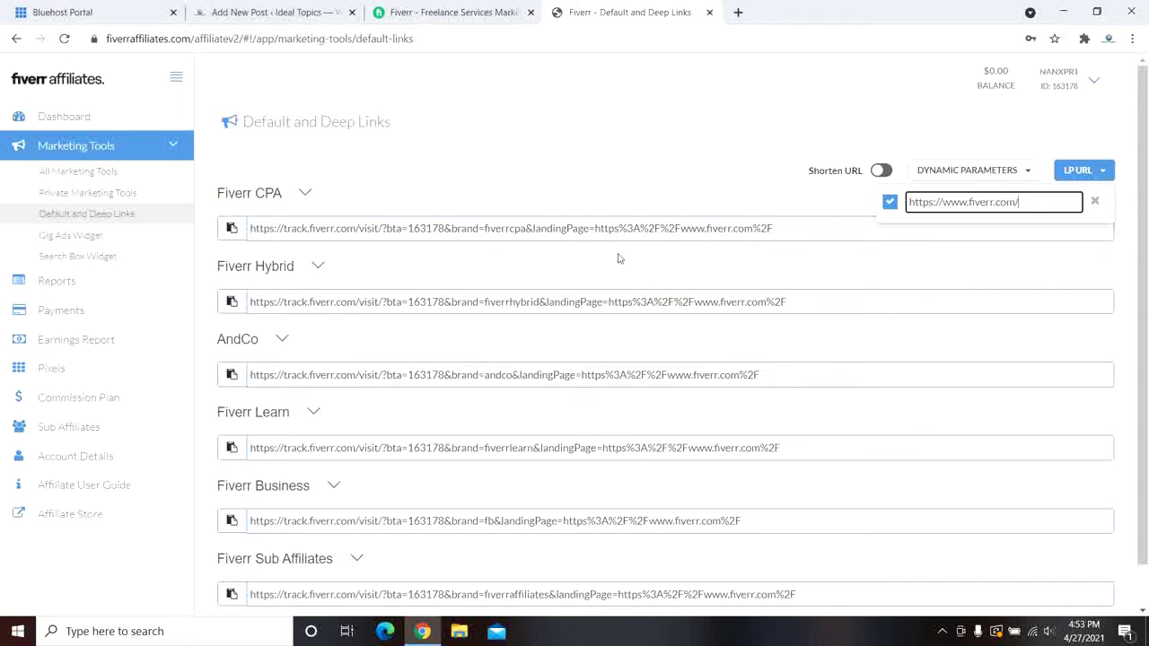
# Step: Copy the Fiverr Hybrid deep link and apply it as a hyperlink to the word "Fiverr" in the WordPress post's paragraph
pyautogui.click(231, 303)
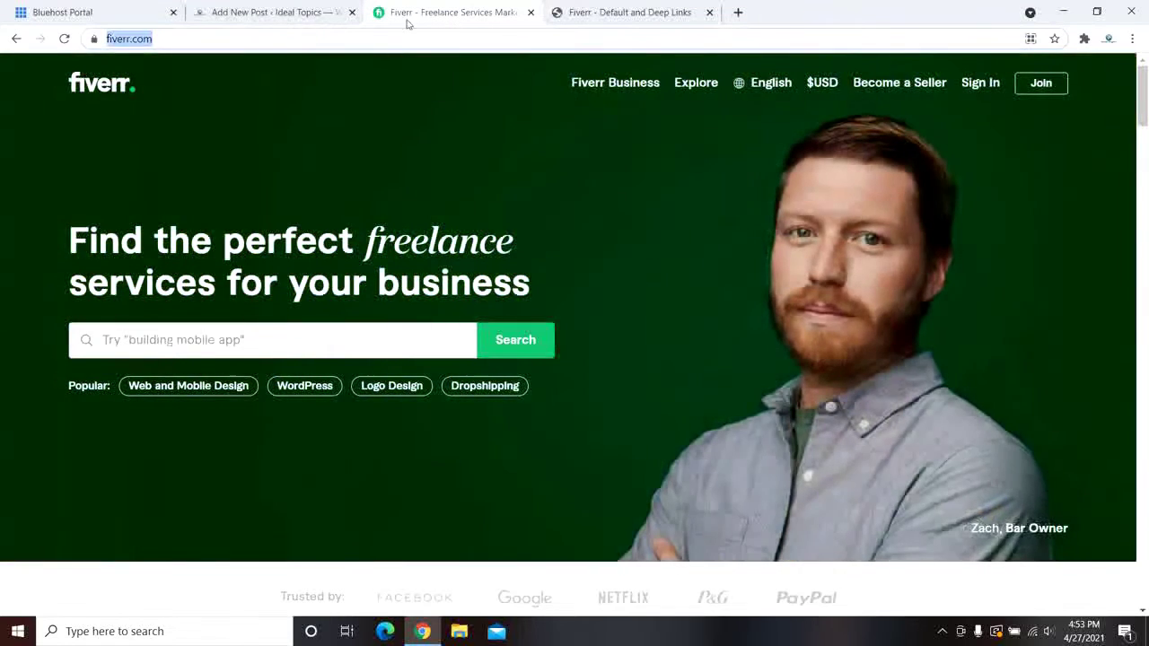
pyautogui.click(296, 12)
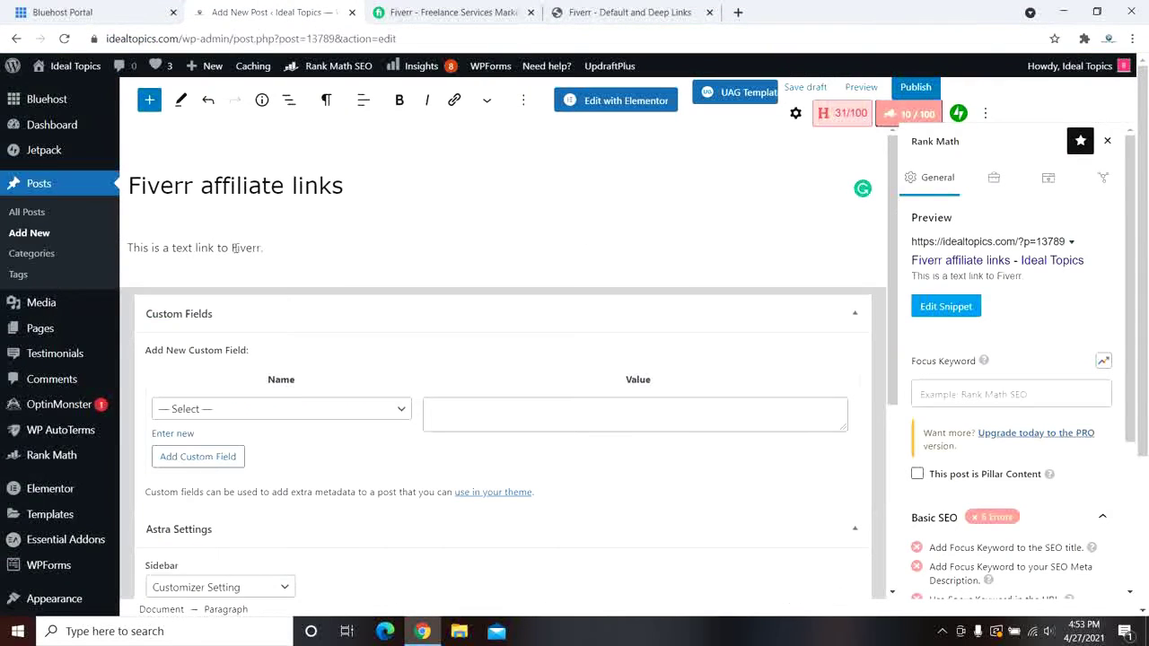
pyautogui.moveTo(231, 248); pyautogui.dragTo(264, 248)
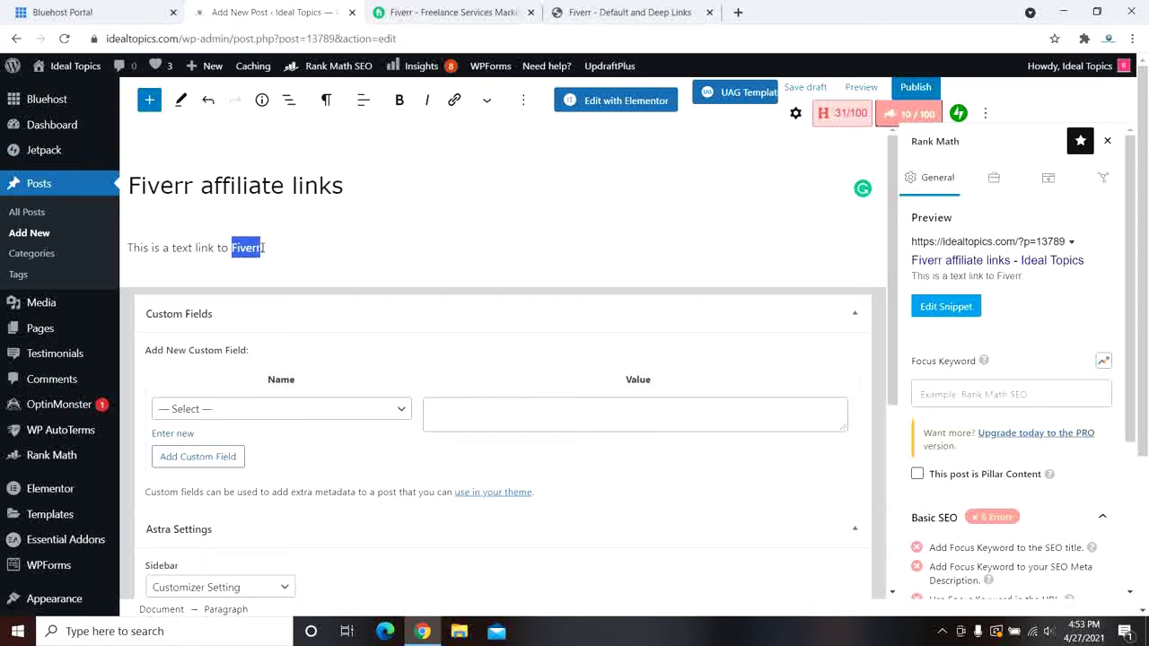
pyautogui.click(455, 104)
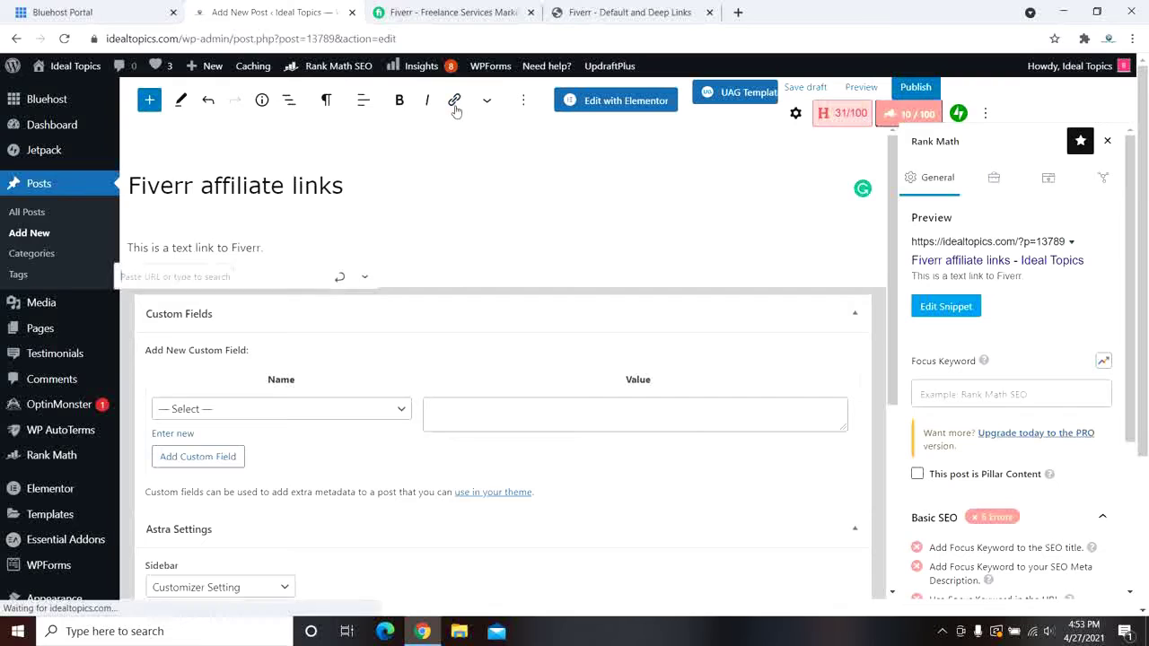
pyautogui.rightClick(160, 283)
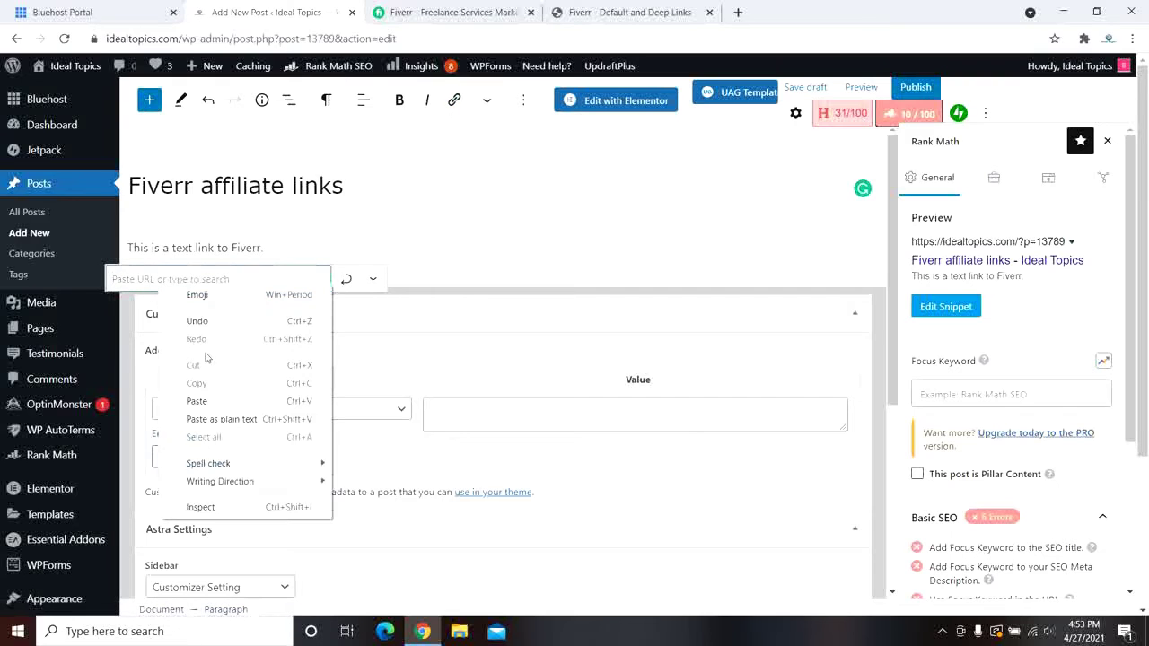
pyautogui.click(207, 401)
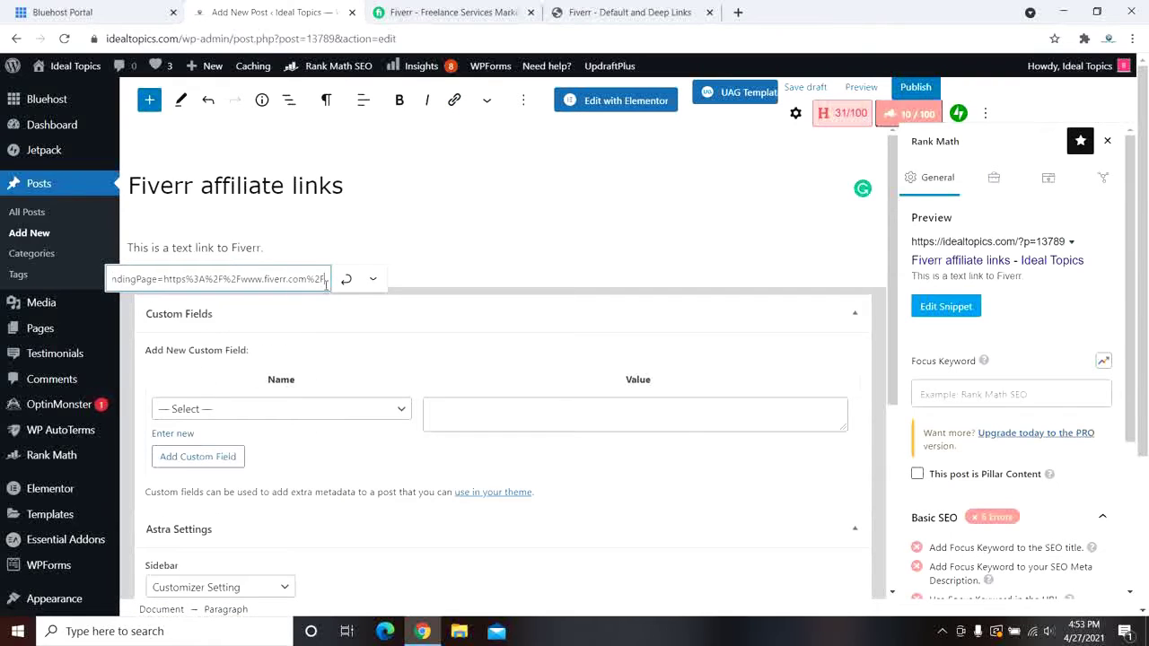
pyautogui.moveTo(326, 281); pyautogui.dragTo(98, 282)
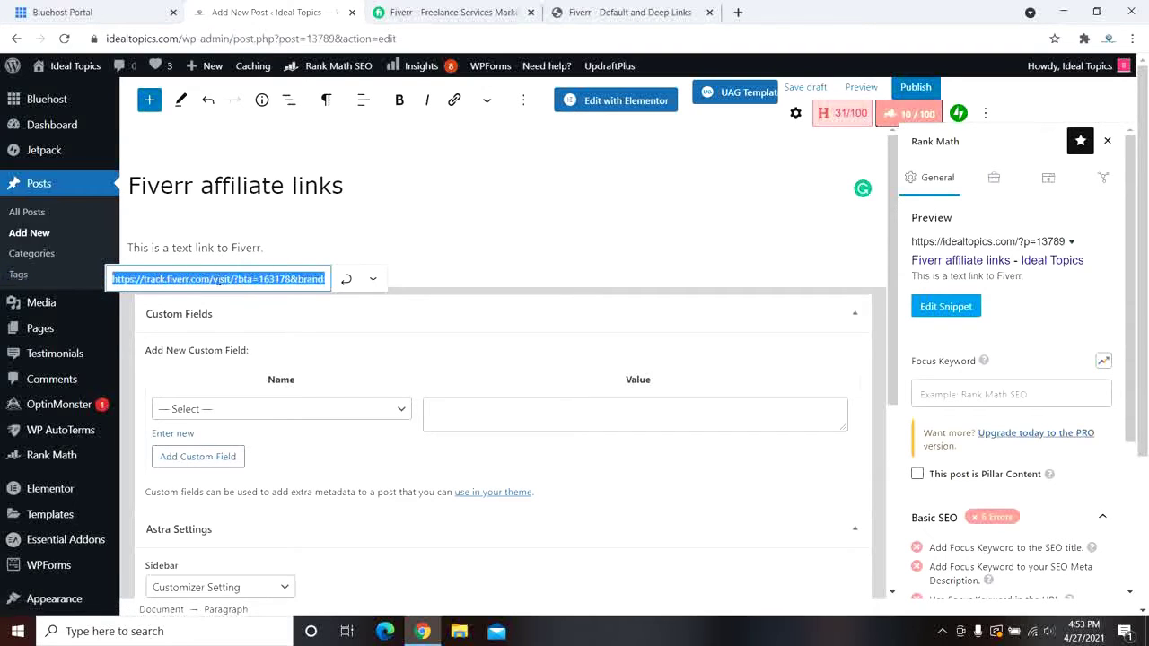
pyautogui.click(345, 280)
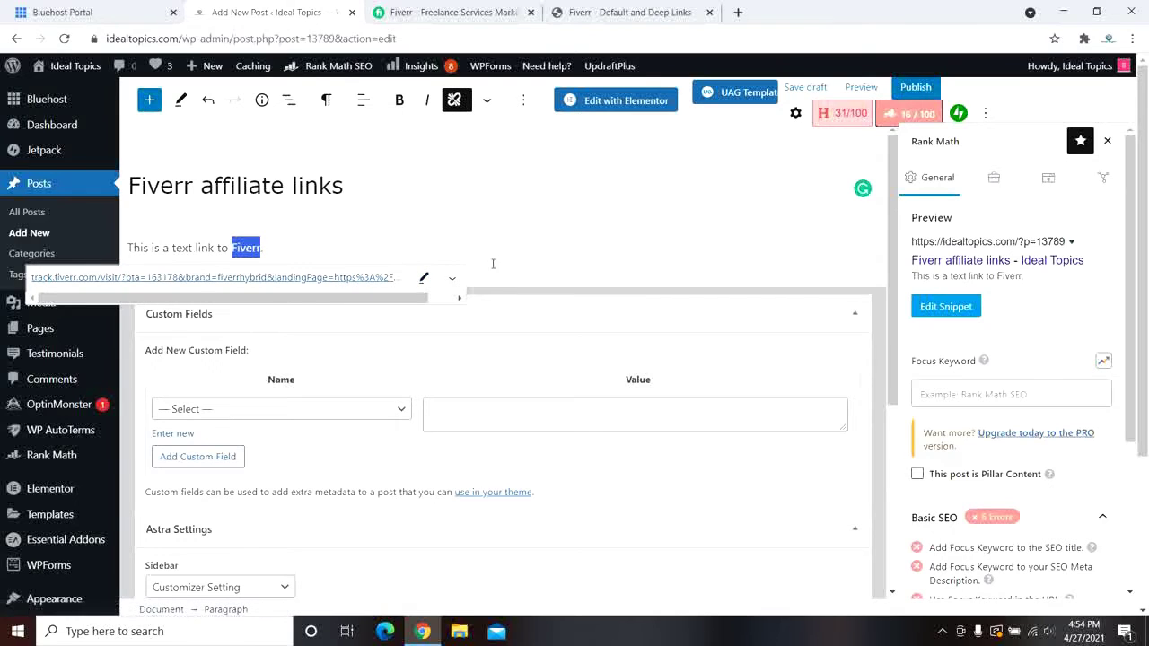
pyautogui.click(386, 252)
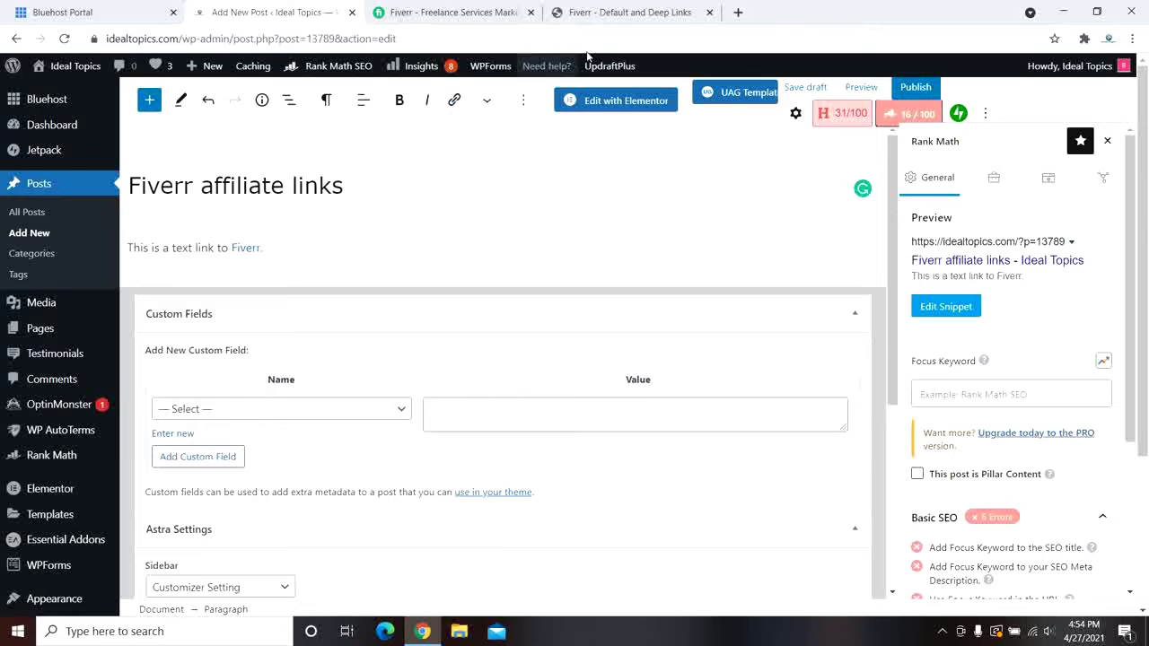
# Step: Review the landing page URL setting and the generated links on the Fiverr affiliates Default and Deep Links page
pyautogui.click(619, 13)
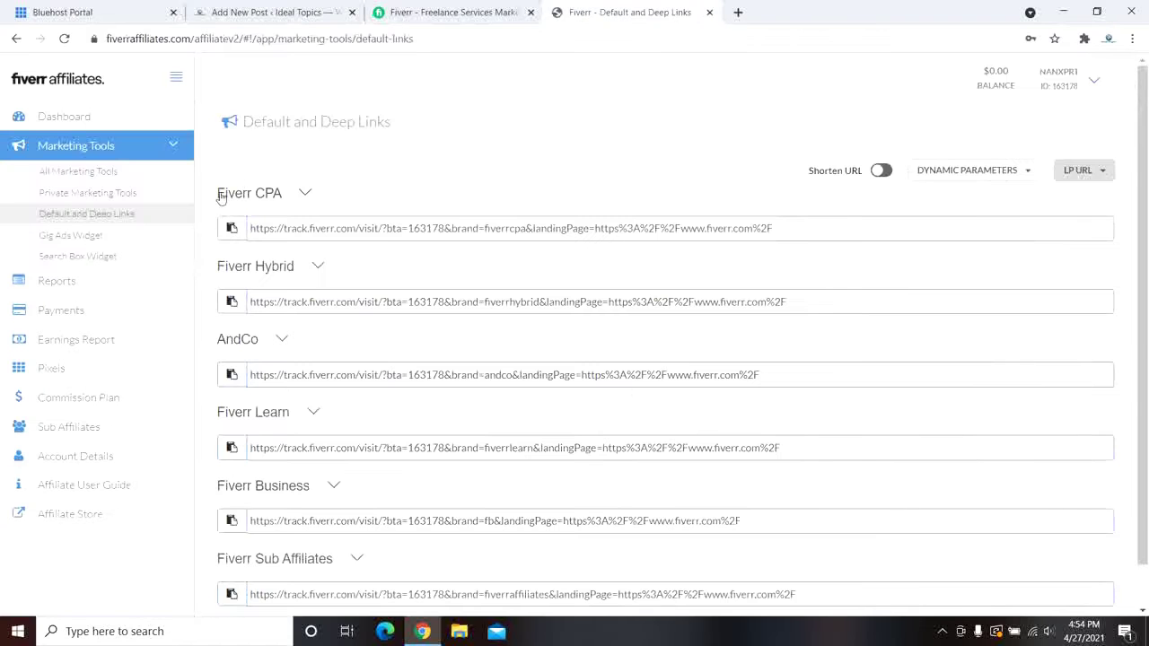
pyautogui.click(1101, 173)
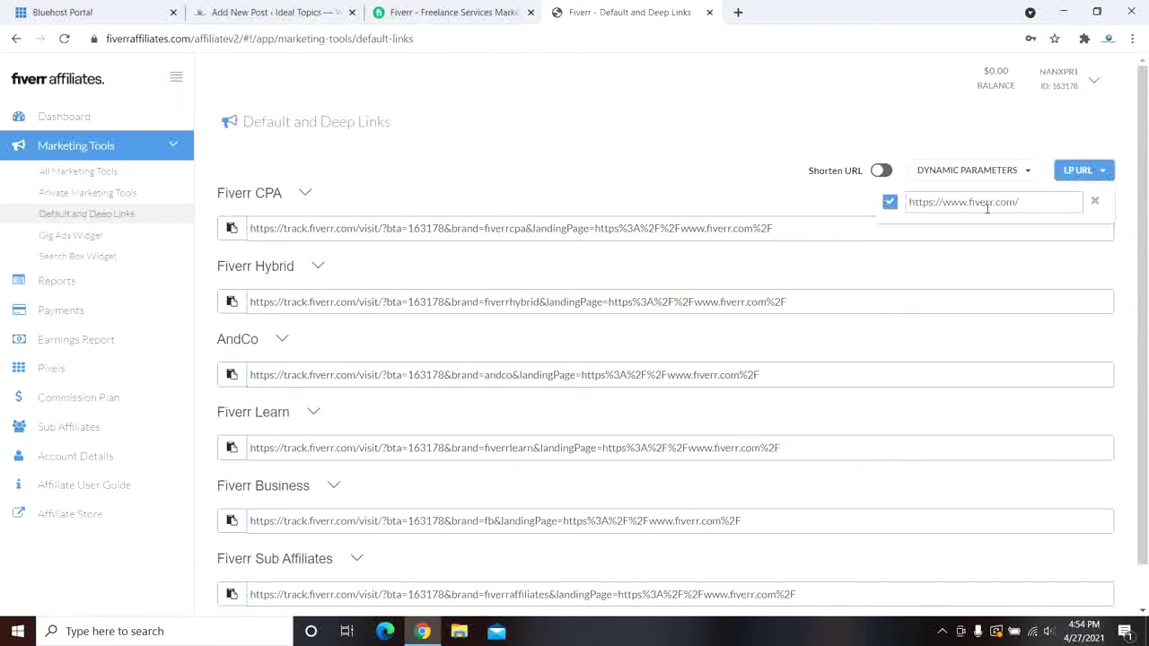
pyautogui.click(682, 191)
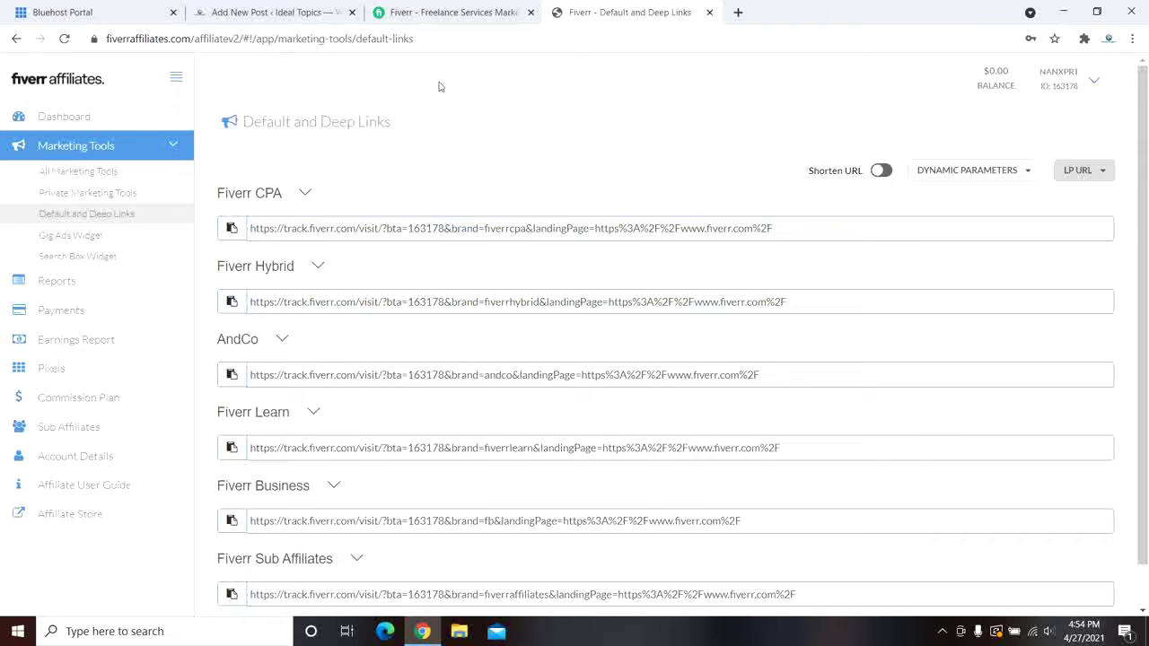
# Step: Return to the WordPress post and insert an Image block below the text link paragraph
pyautogui.click(280, 15)
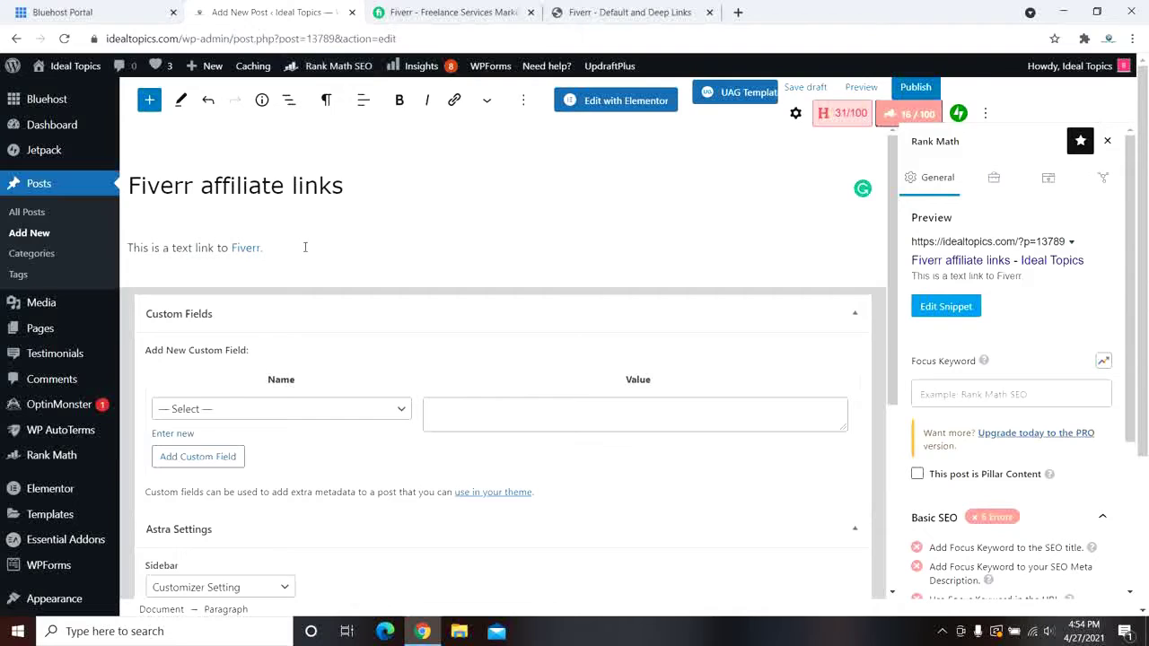
pyautogui.press('Return')
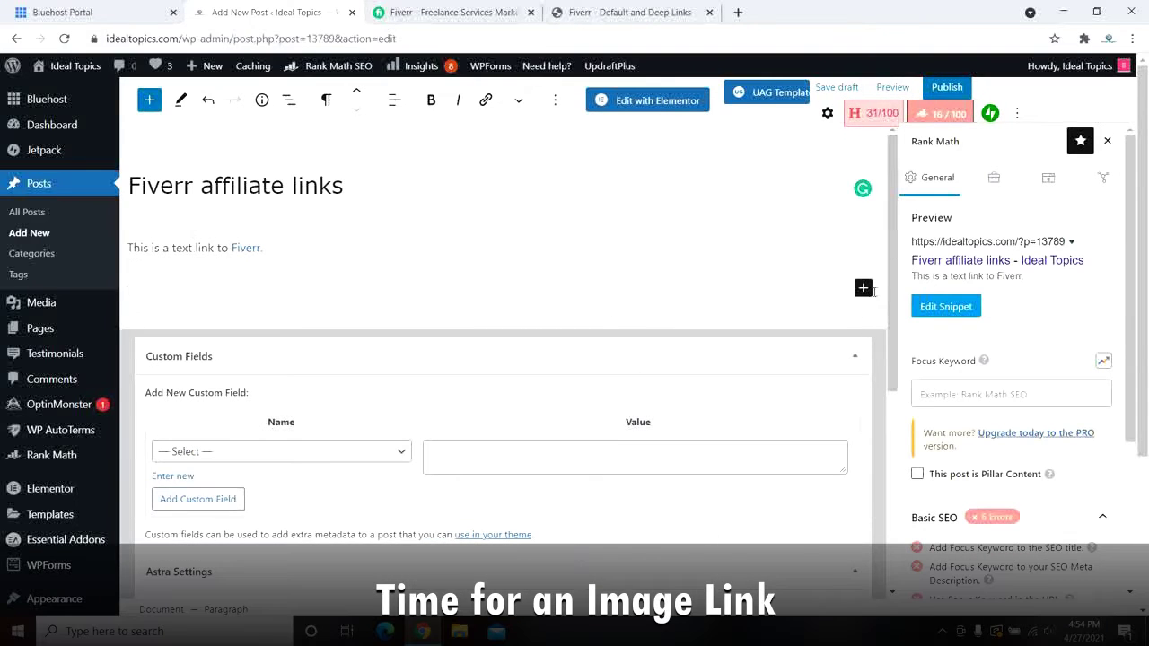
pyautogui.click(863, 288)
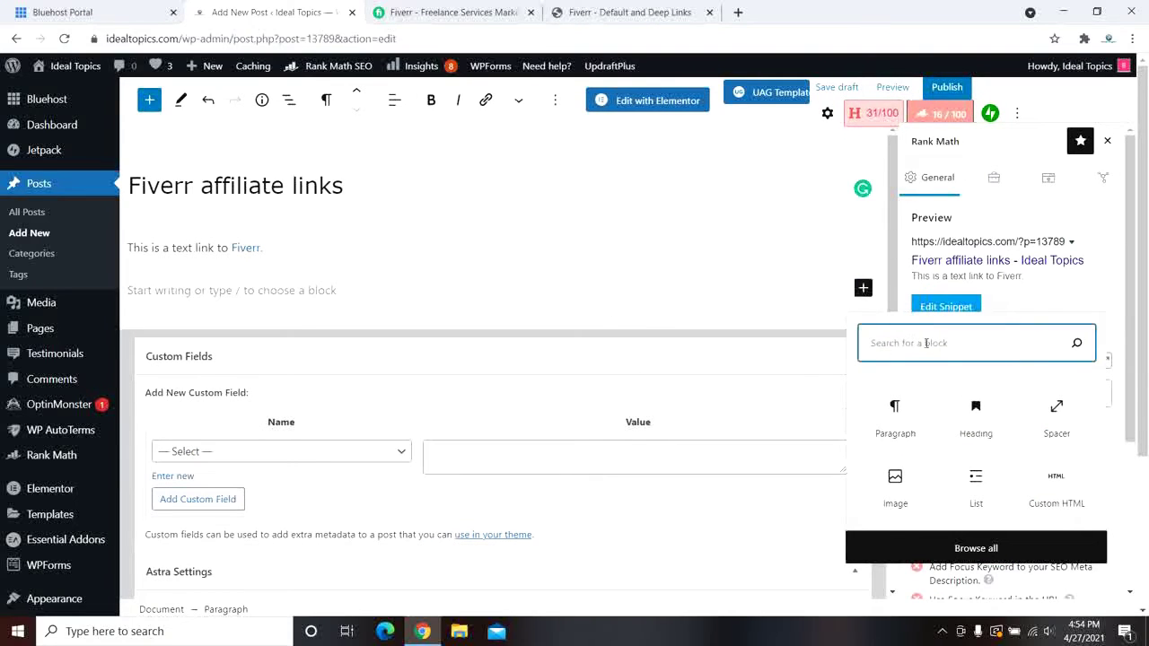
pyautogui.click(895, 501)
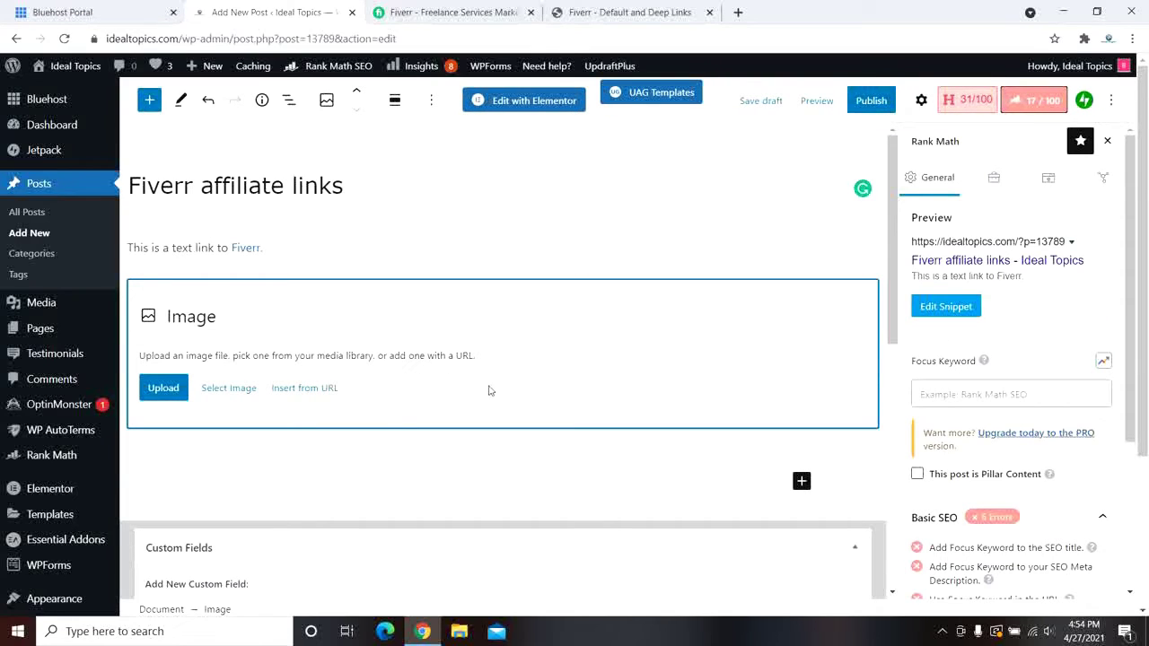
# Step: Fill the Image block with Fiverr-homepage.png from the Media Library
pyautogui.click(229, 390)
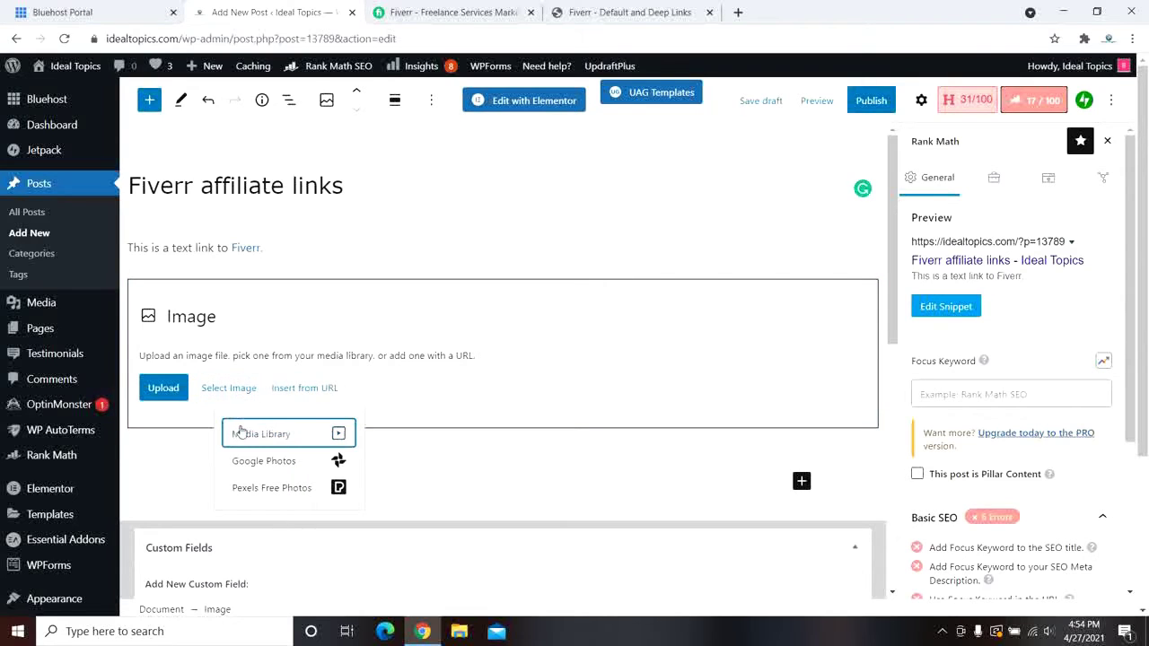
pyautogui.click(241, 432)
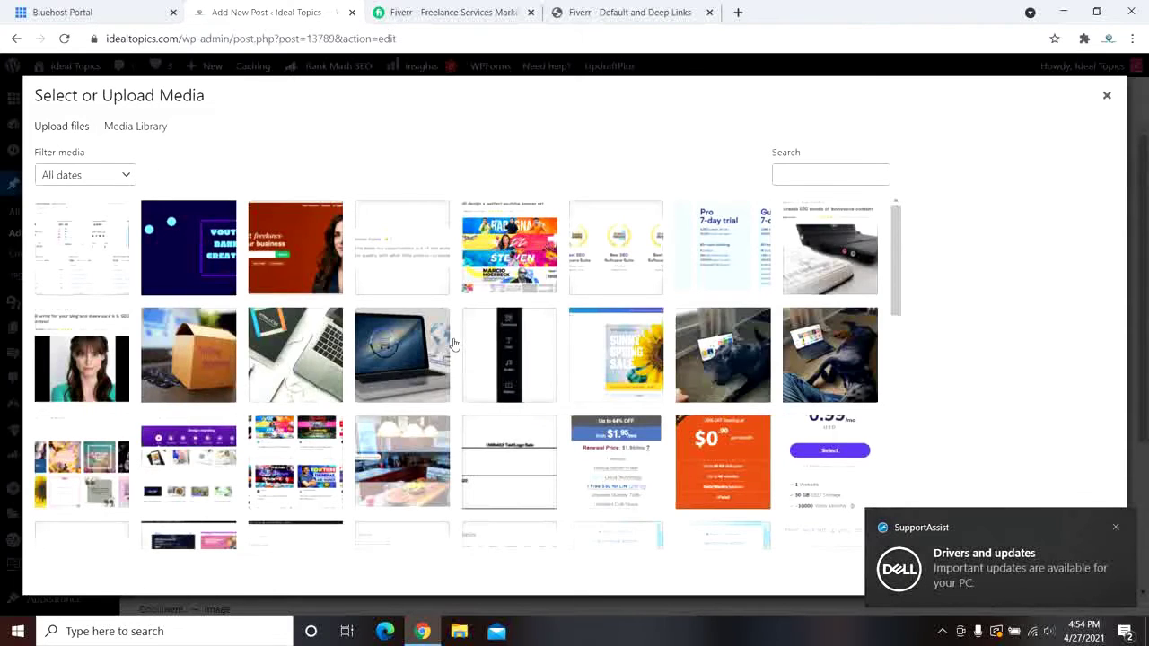
pyautogui.scroll(-2, 454, 343)
pyautogui.scroll(-2, 454, 344)
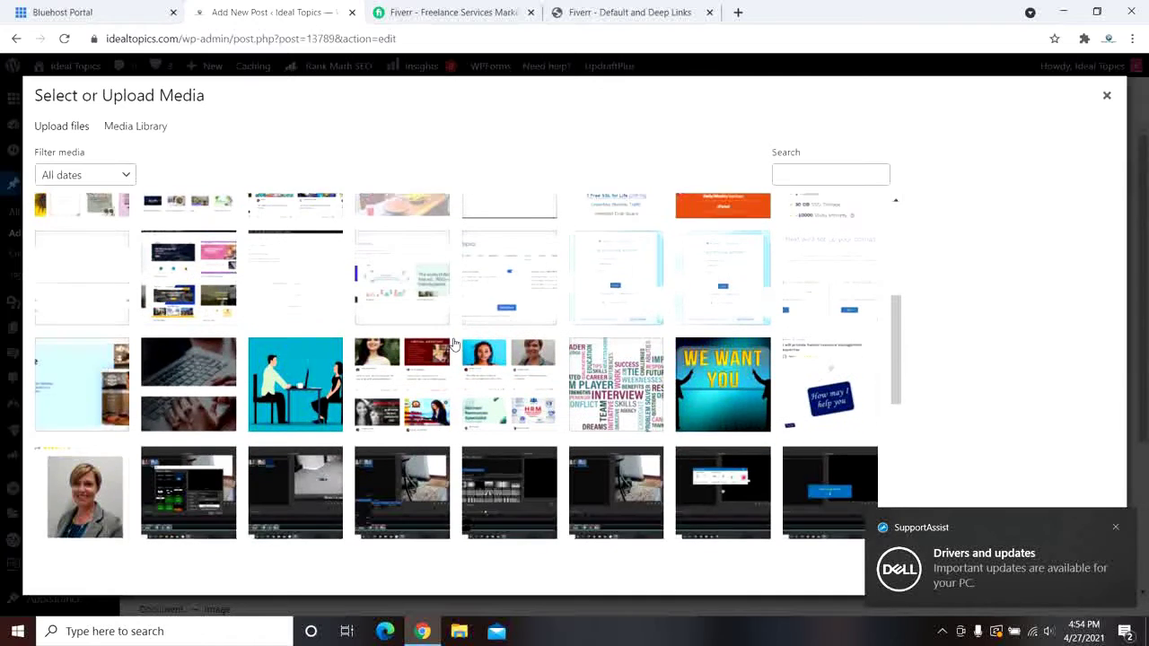
pyautogui.scroll(3, 394, 308)
pyautogui.click(281, 260)
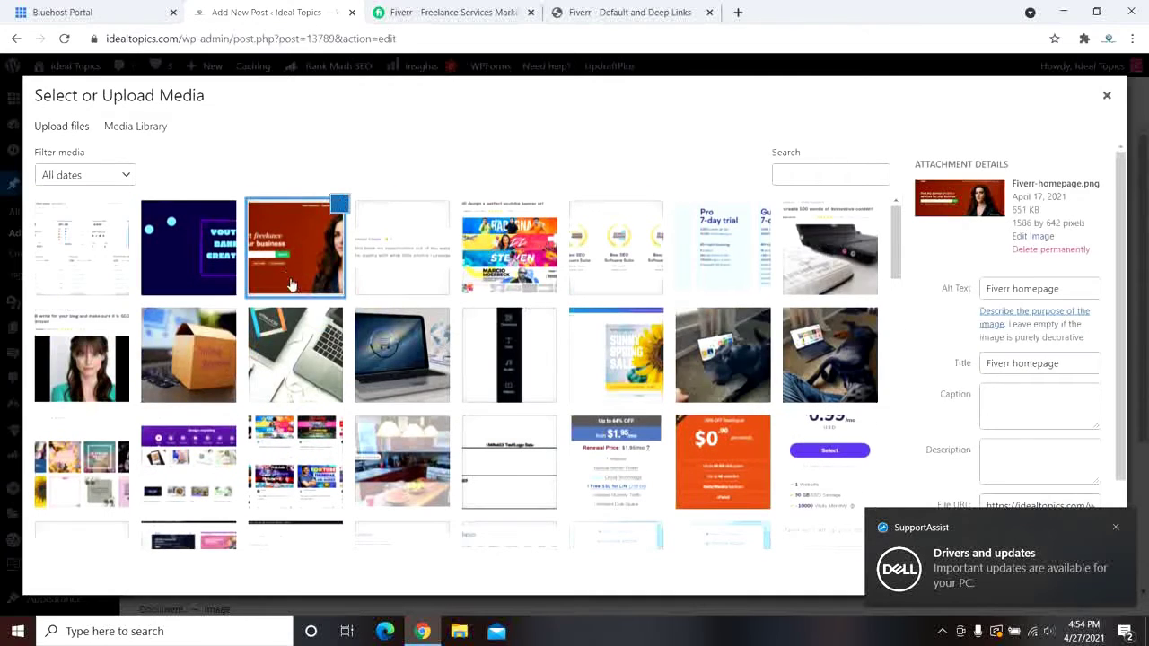
pyautogui.click(1117, 527)
pyautogui.click(1090, 579)
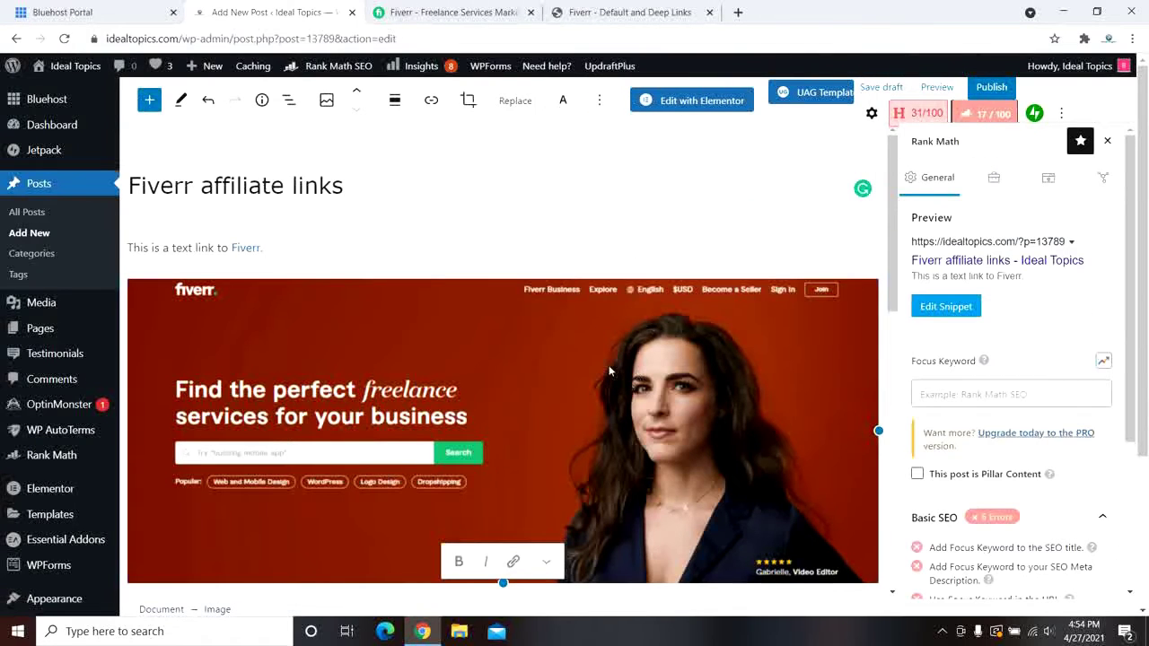
# Step: On the Fiverr affiliates Default and Deep Links page, check the landing page URL and copy the Fiverr CPA link
pyautogui.scroll(-1, 608, 370)
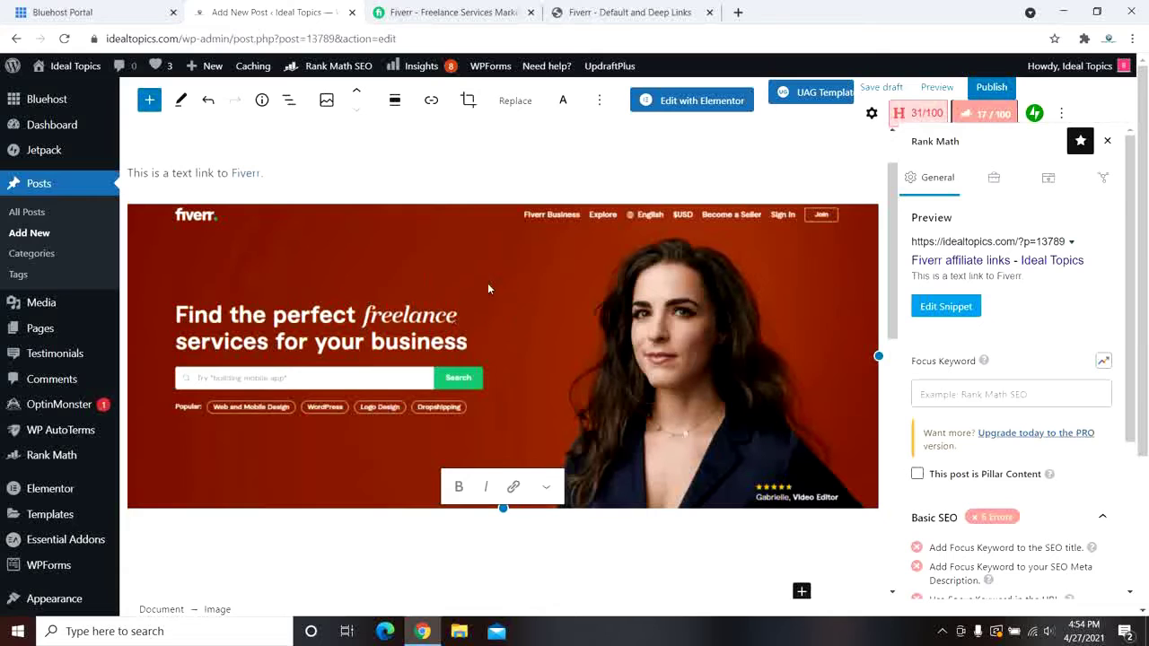
pyautogui.click(449, 12)
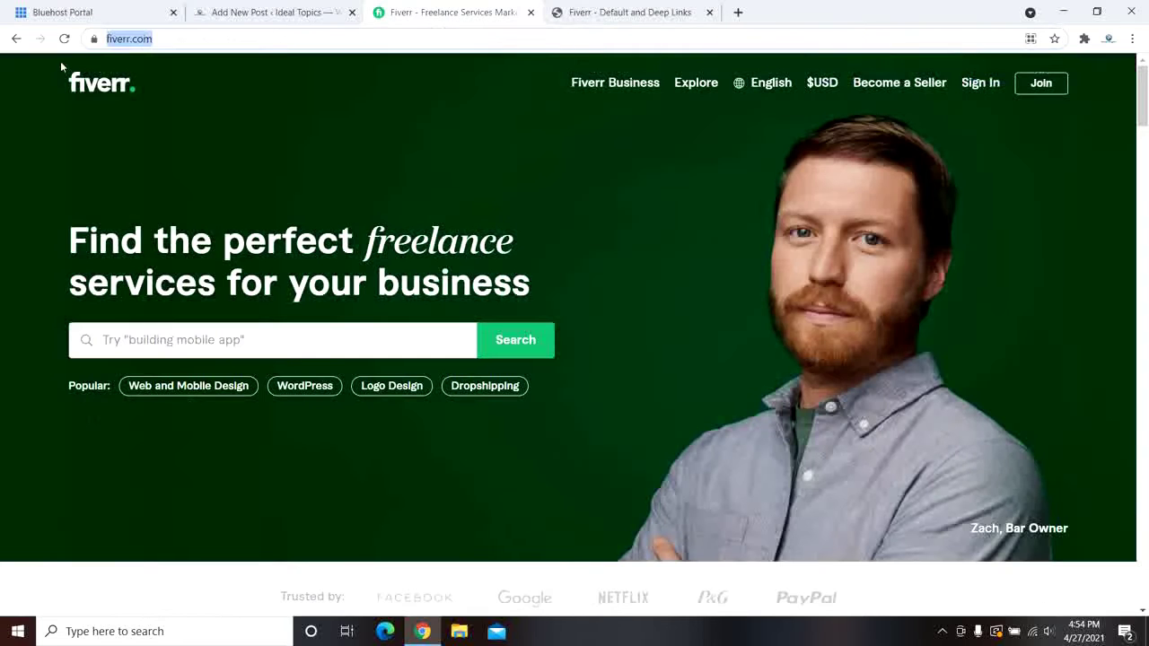
pyautogui.click(617, 20)
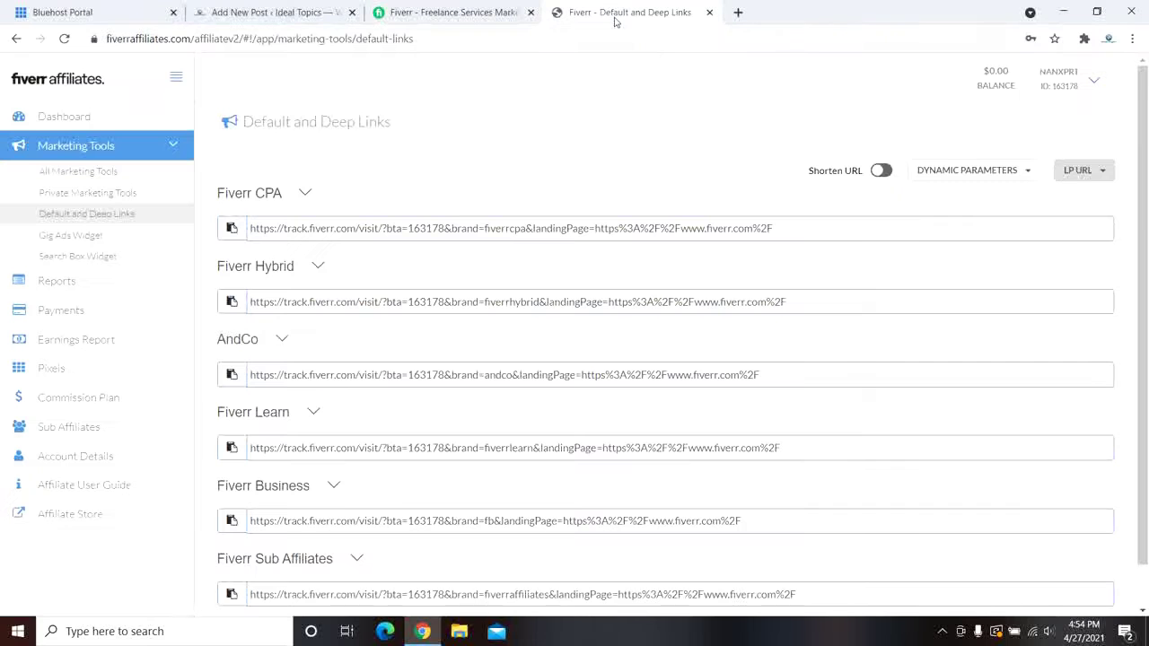
pyautogui.click(1109, 171)
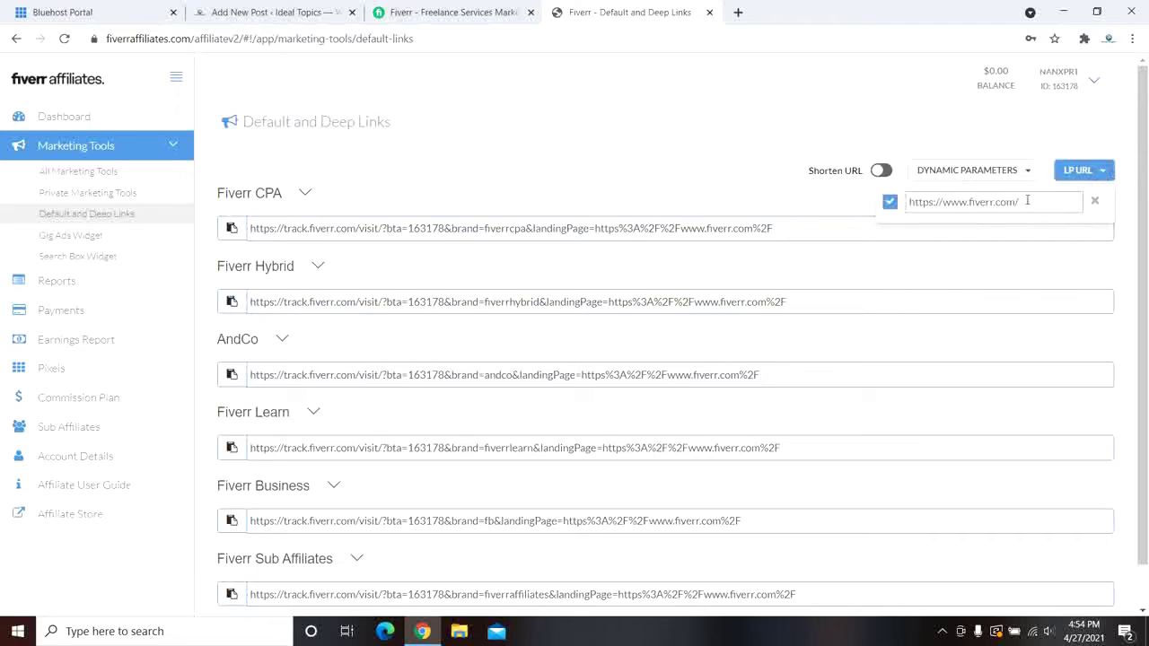
pyautogui.click(833, 256)
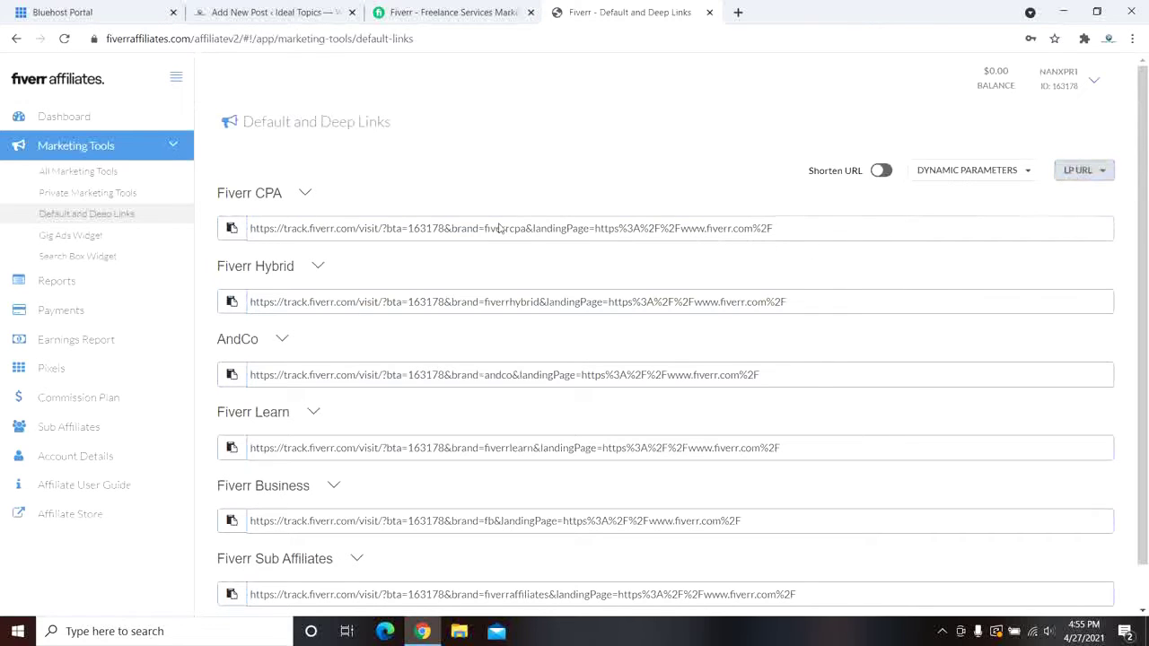
pyautogui.click(232, 231)
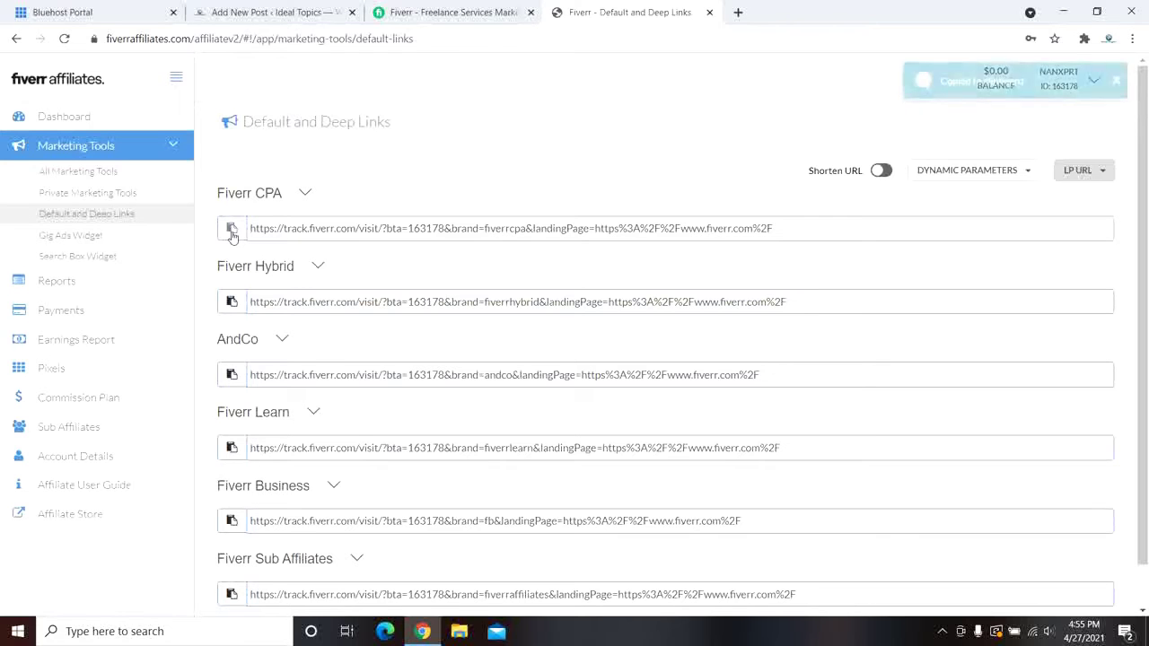
# Step: Return to the WordPress post and apply the copied Fiverr CPA link to the Fiverr homepage image
pyautogui.click(268, 15)
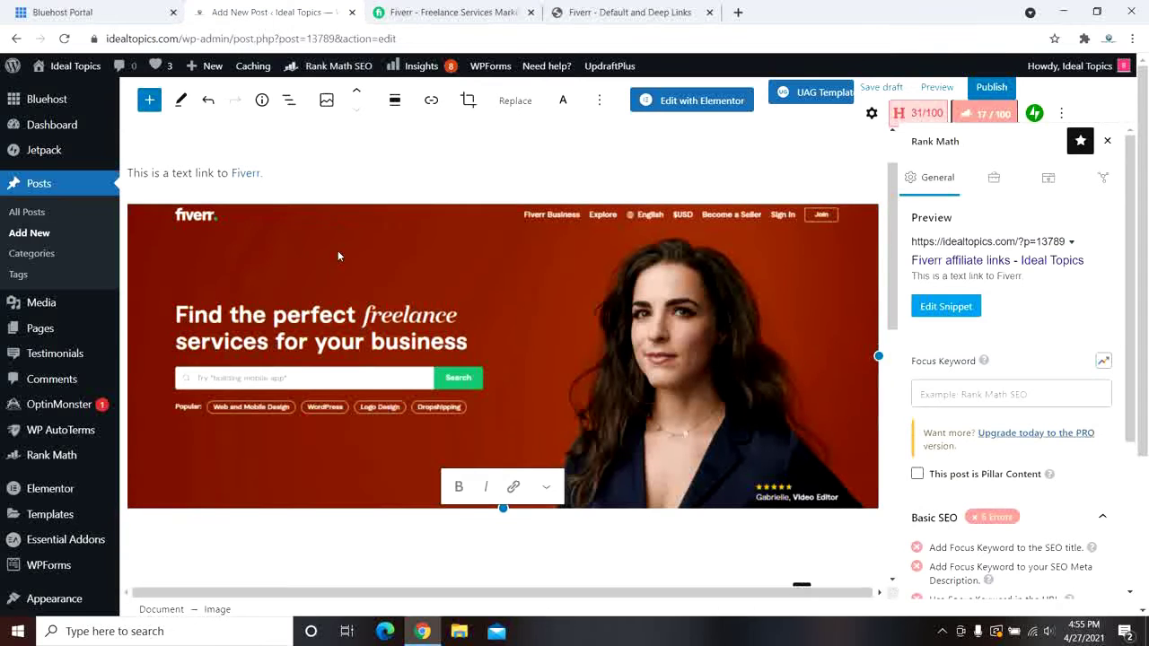
pyautogui.click(431, 100)
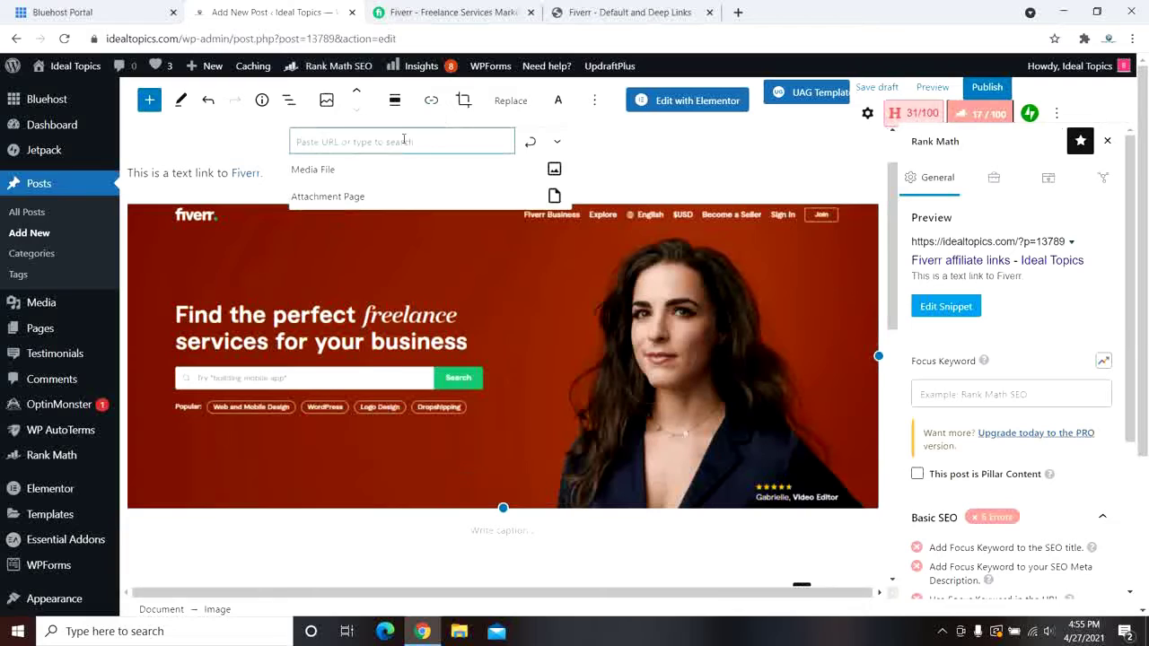
pyautogui.rightClick(405, 141)
pyautogui.click(453, 257)
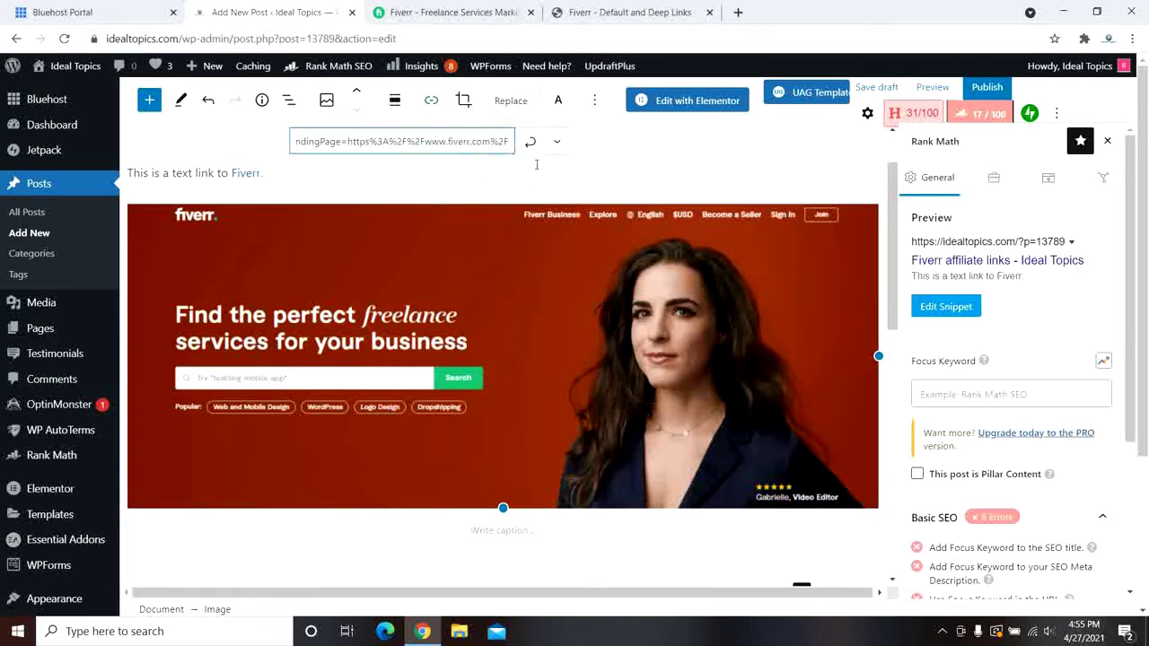
pyautogui.click(530, 141)
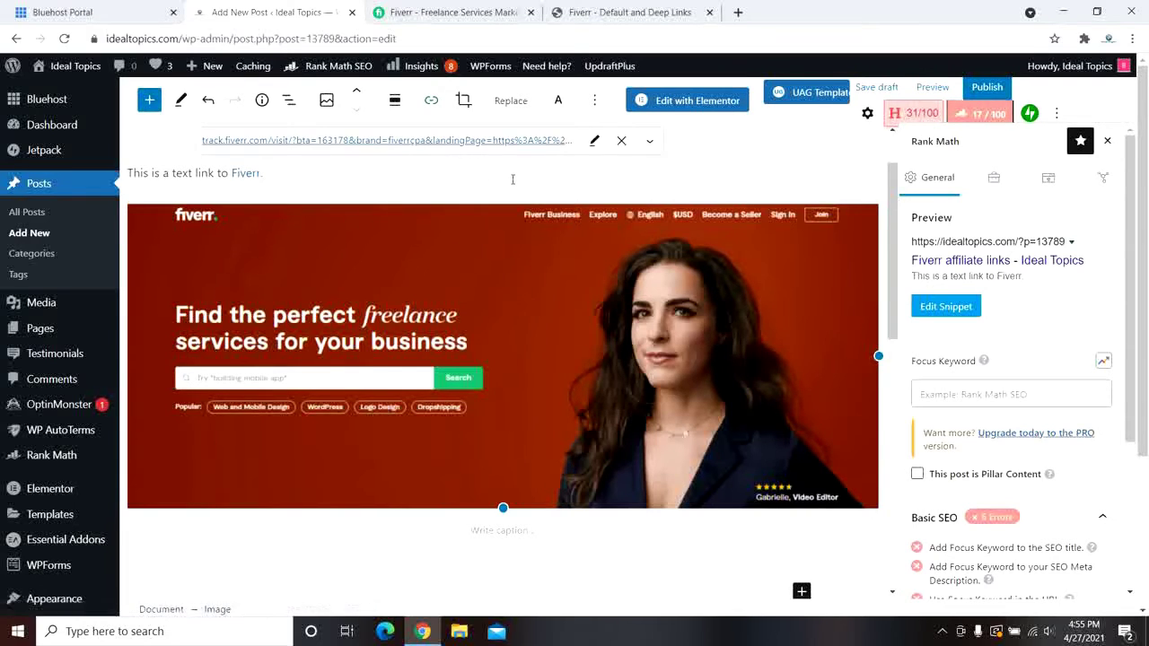
pyautogui.click(513, 179)
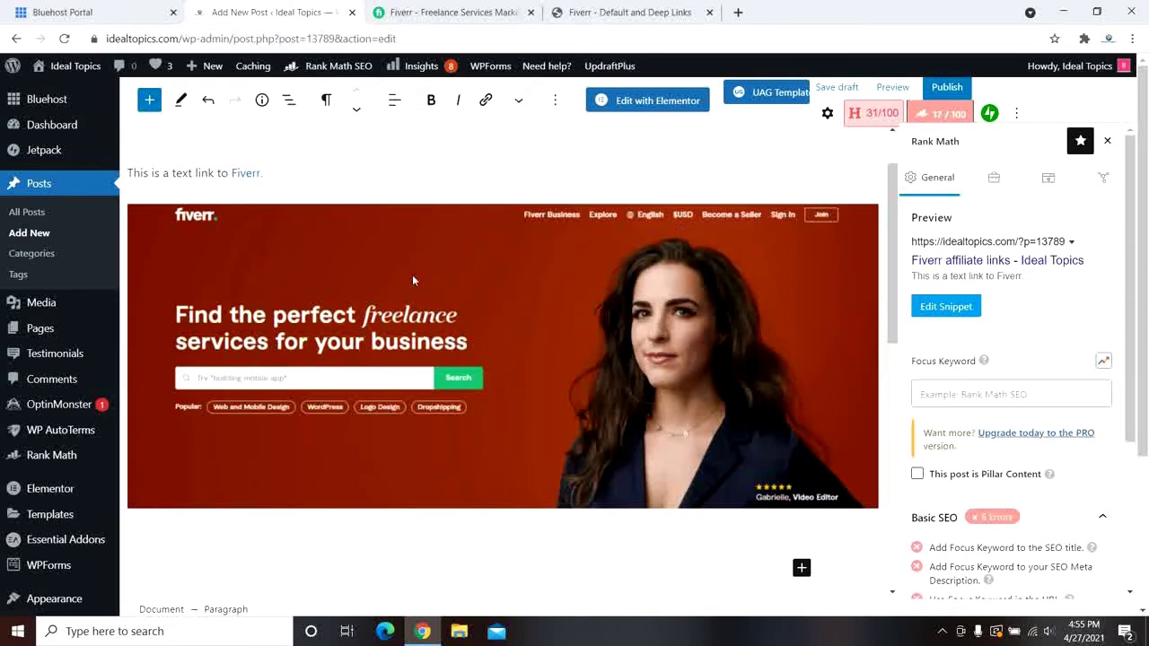
# Step: Switch back to the Fiverr affiliates site and open the All Marketing Tools page of creatives
pyautogui.scroll(-2, 628, 359)
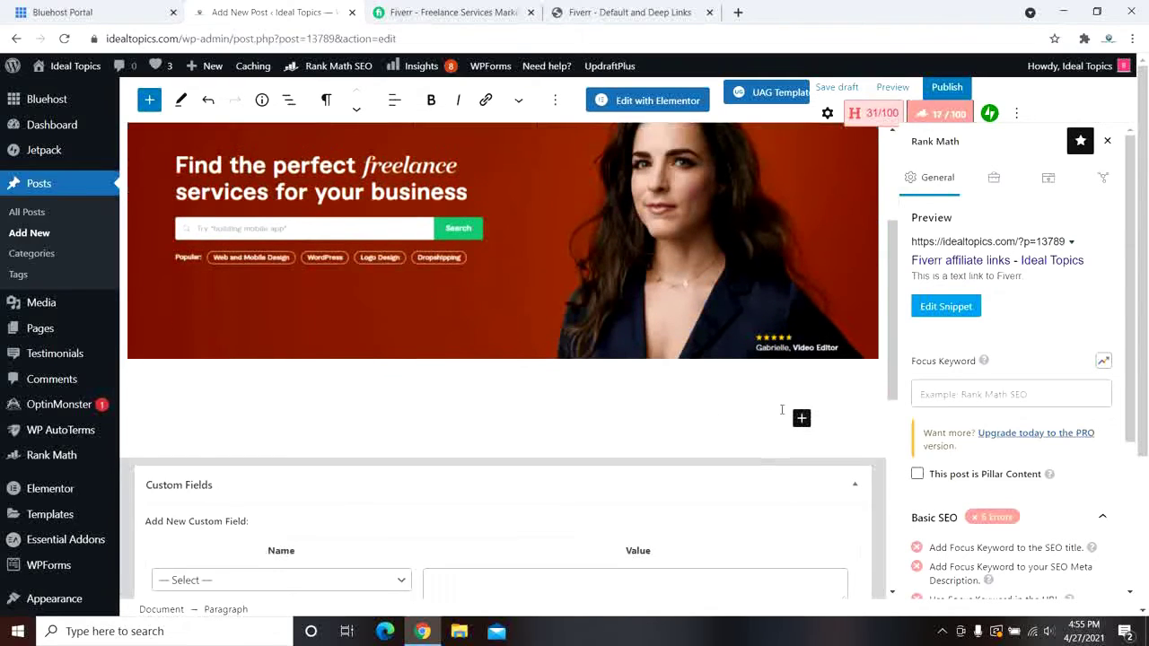
pyautogui.click(470, 17)
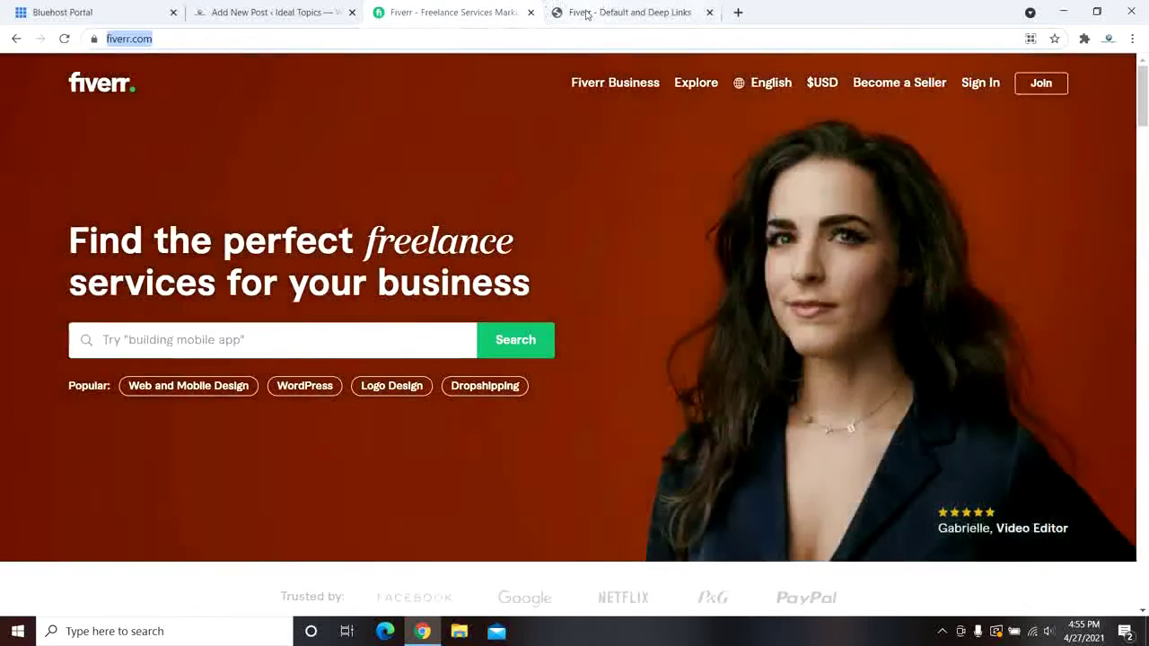
pyautogui.click(608, 13)
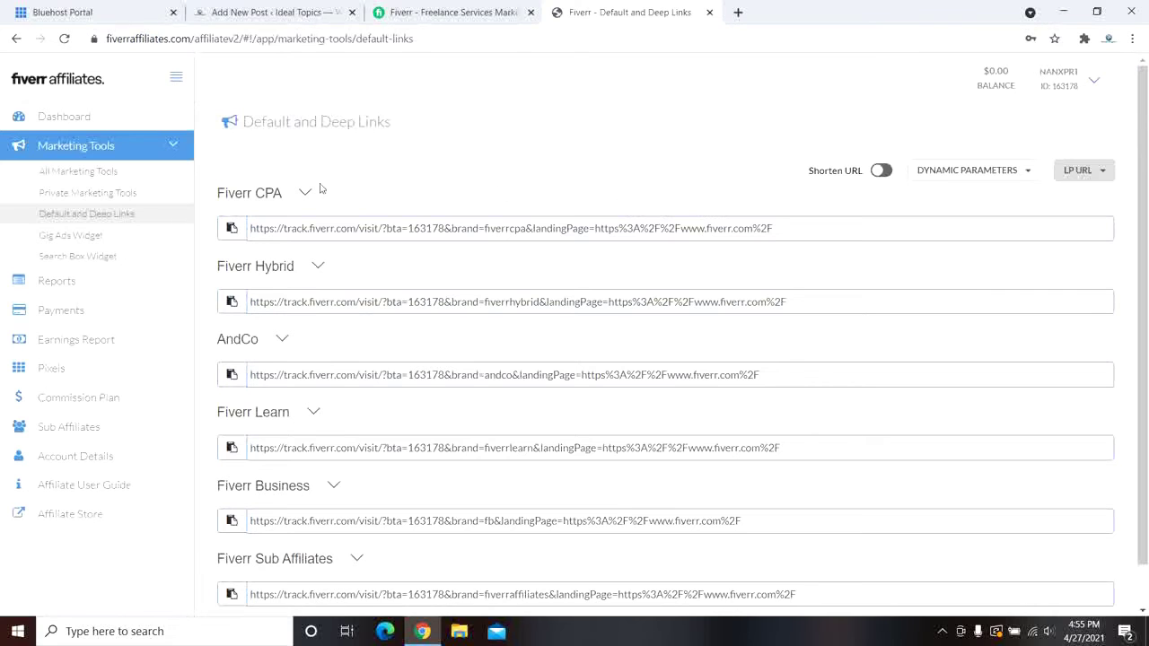
pyautogui.click(116, 172)
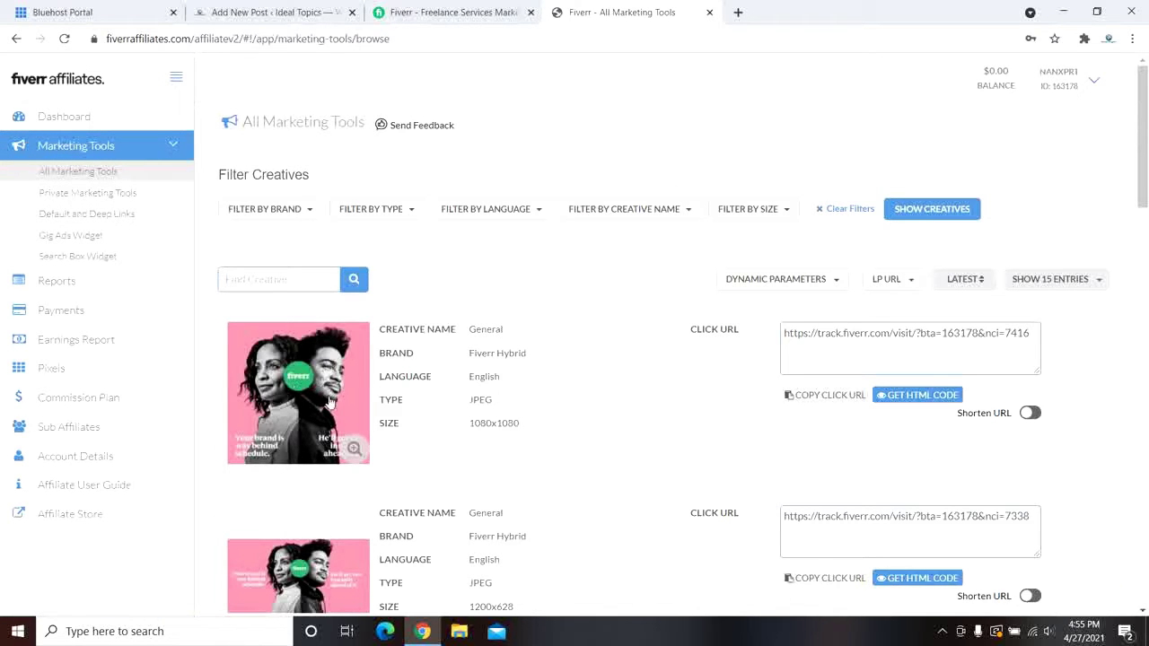
# Step: Get the HTML code of the 1200x628 General JPEG creative for Fiverr Hybrid and copy the whole code
pyautogui.scroll(-1, 685, 357)
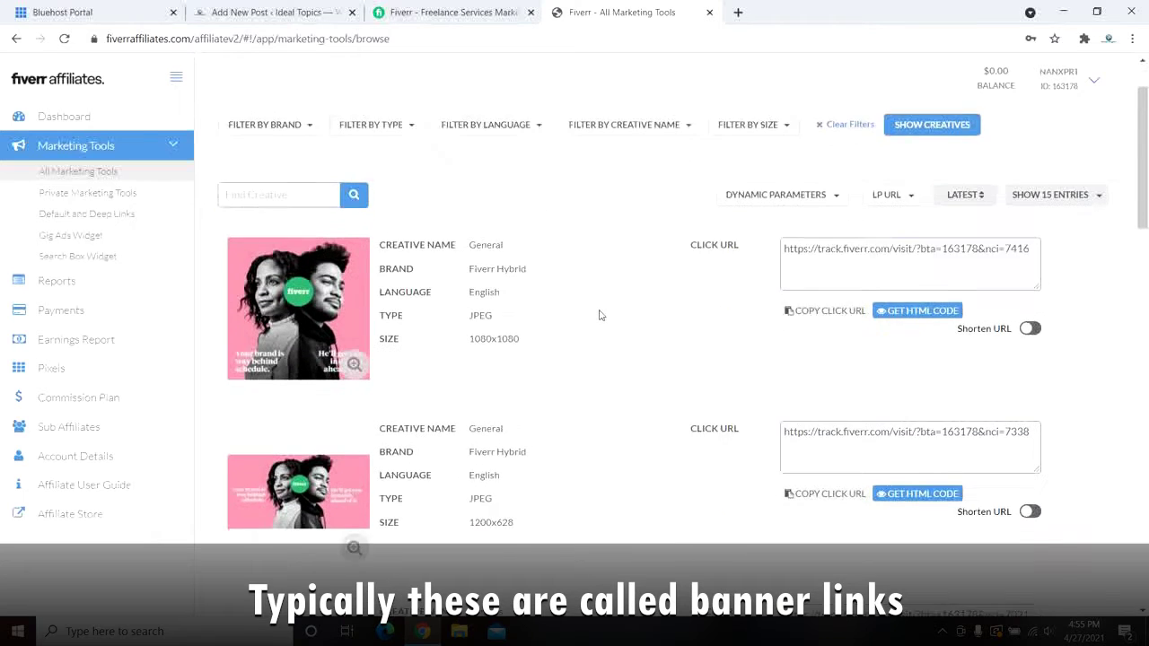
pyautogui.scroll(-2, 601, 315)
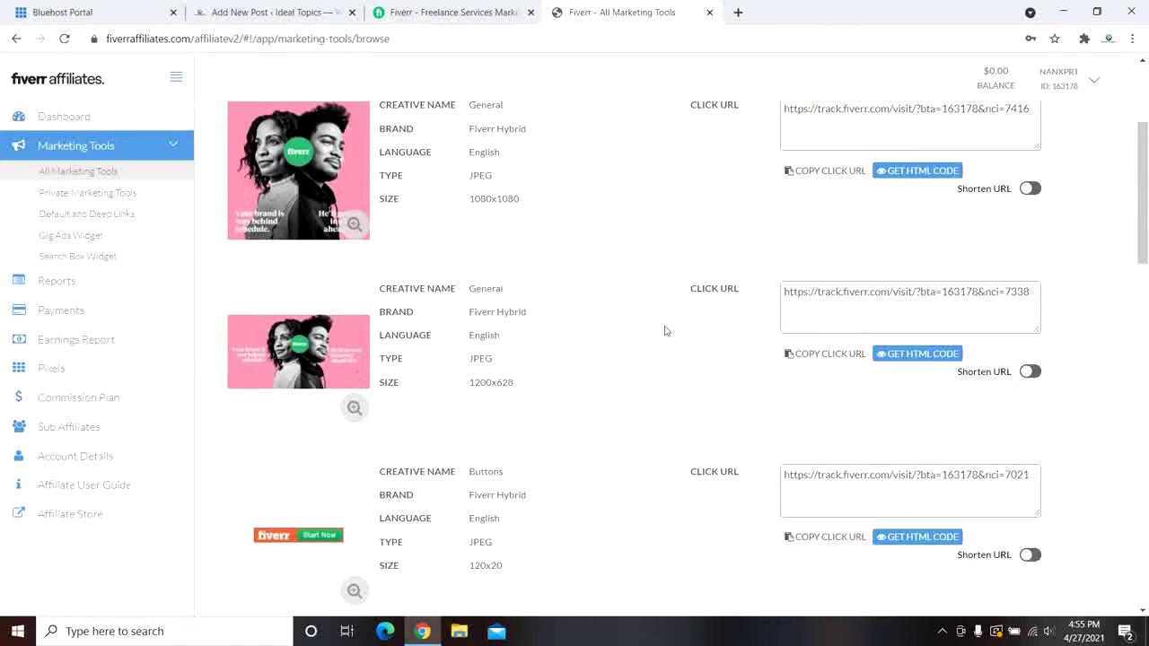
pyautogui.scroll(-1, 692, 328)
pyautogui.scroll(-1, 655, 319)
pyautogui.scroll(1, 654, 320)
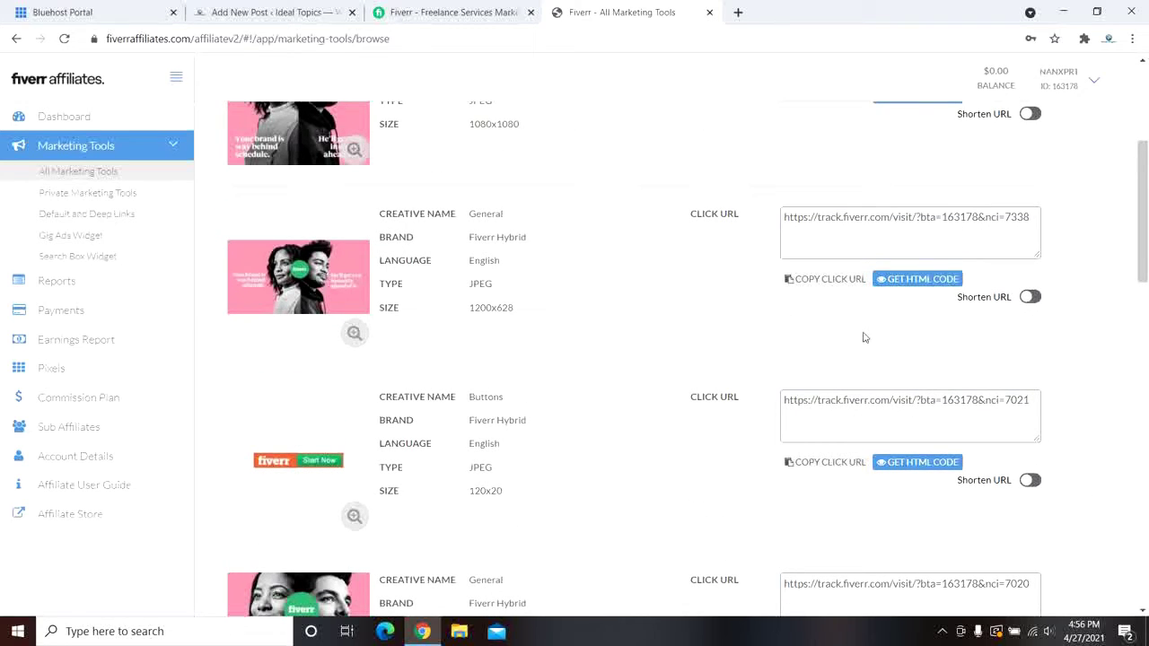
pyautogui.click(918, 281)
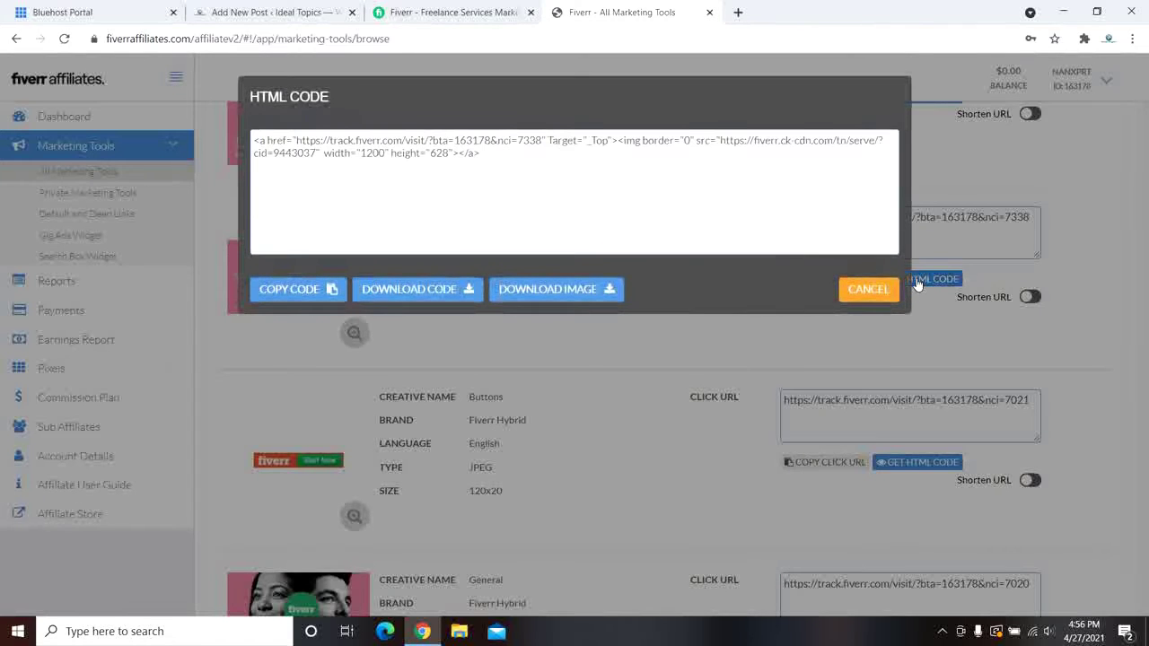
pyautogui.tripleClick(449, 153)
pyautogui.rightClick(450, 155)
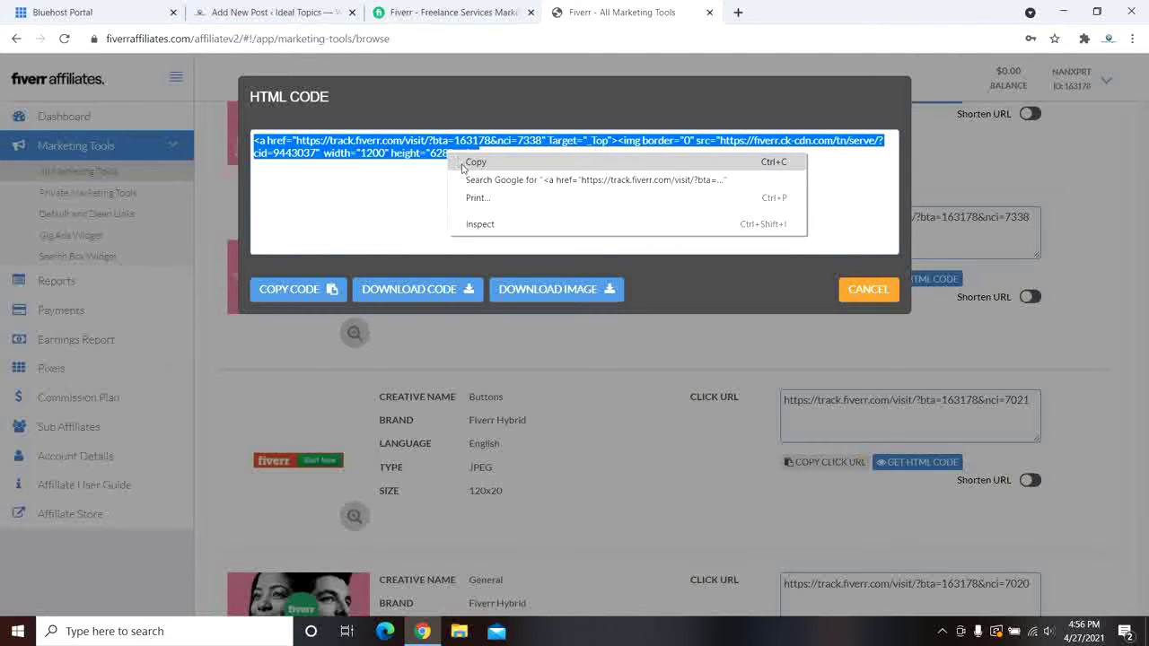
pyautogui.click(463, 165)
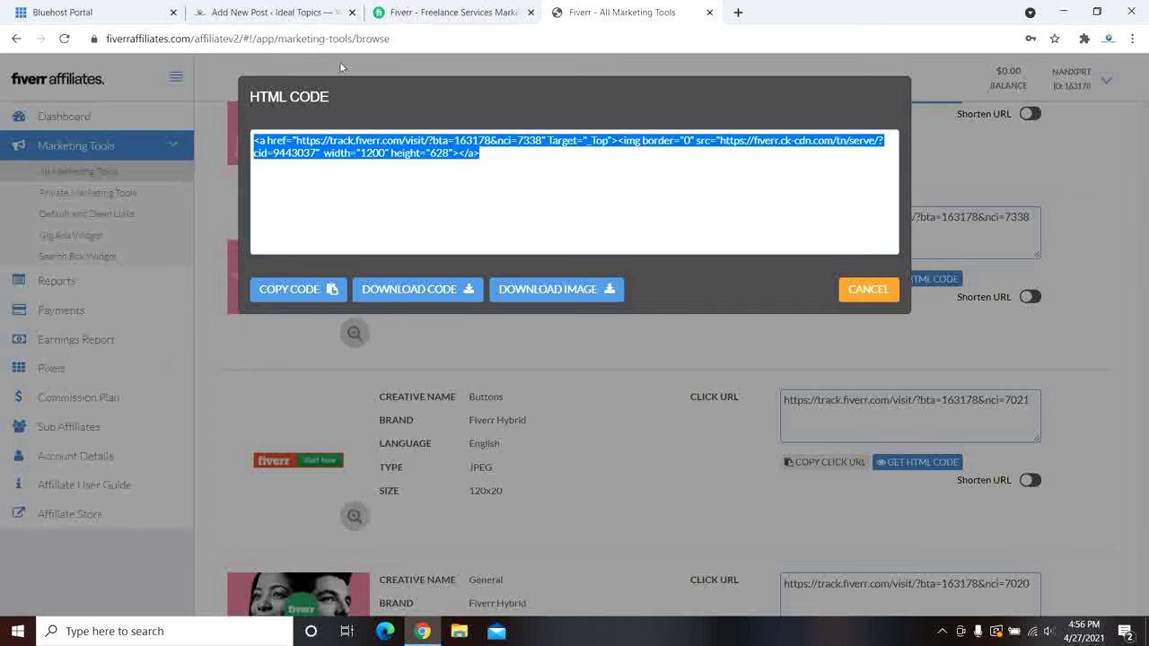
# Step: Return to the WordPress post, add a Custom HTML block below the image and paste the copied banner code into it
pyautogui.click(301, 13)
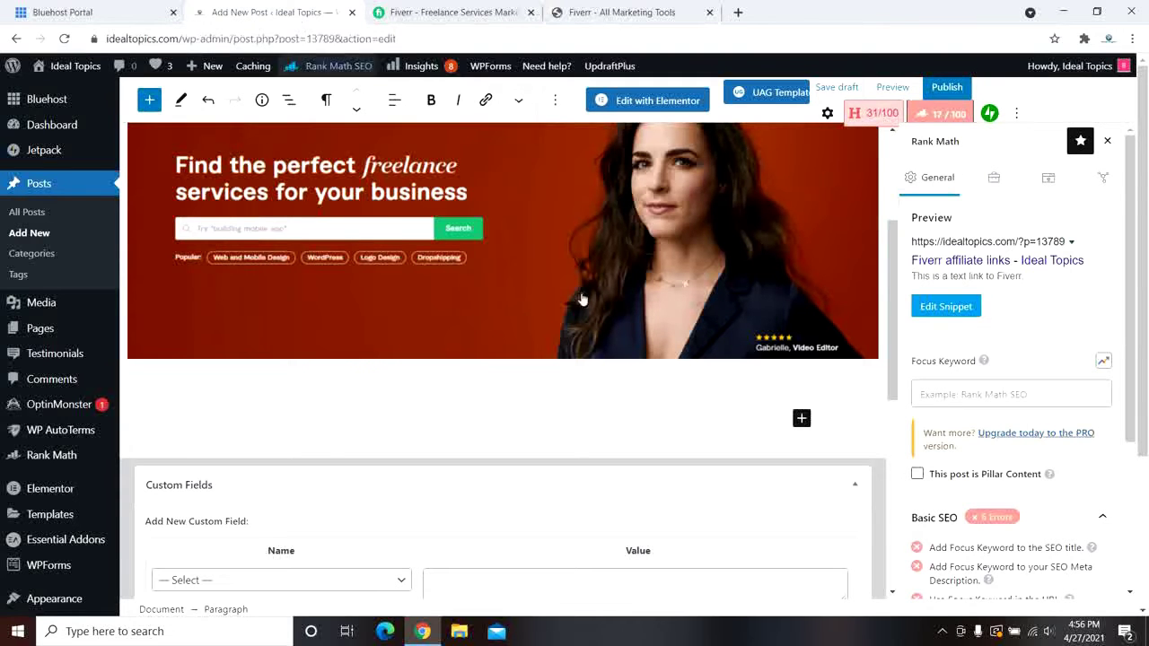
pyautogui.click(802, 418)
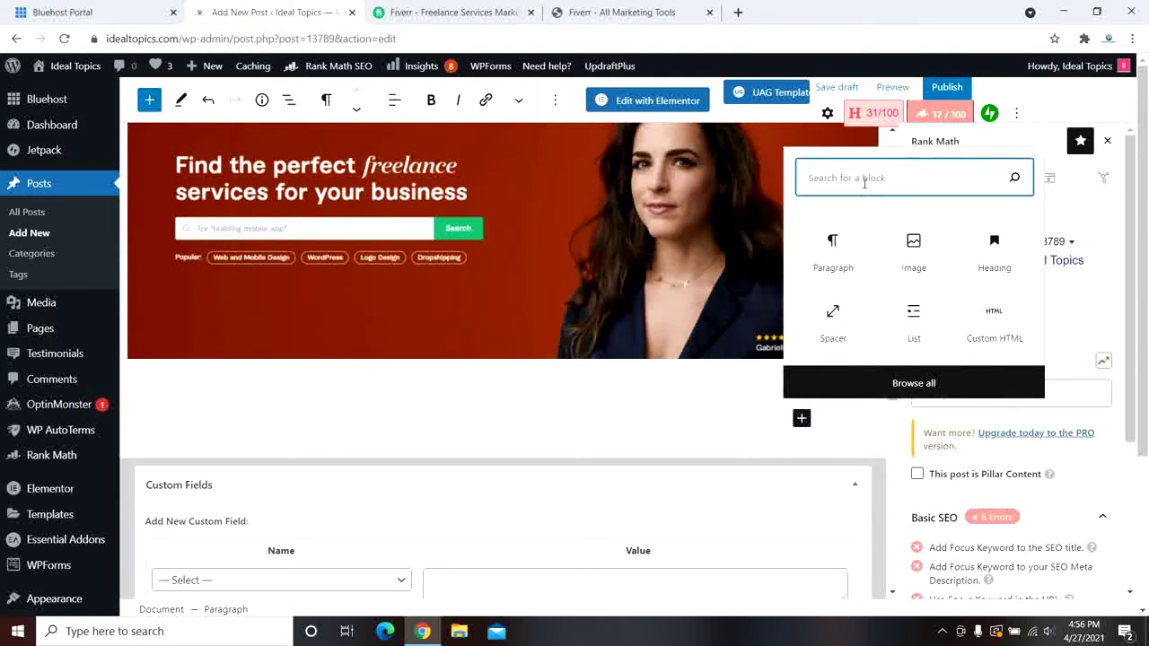
pyautogui.click(994, 316)
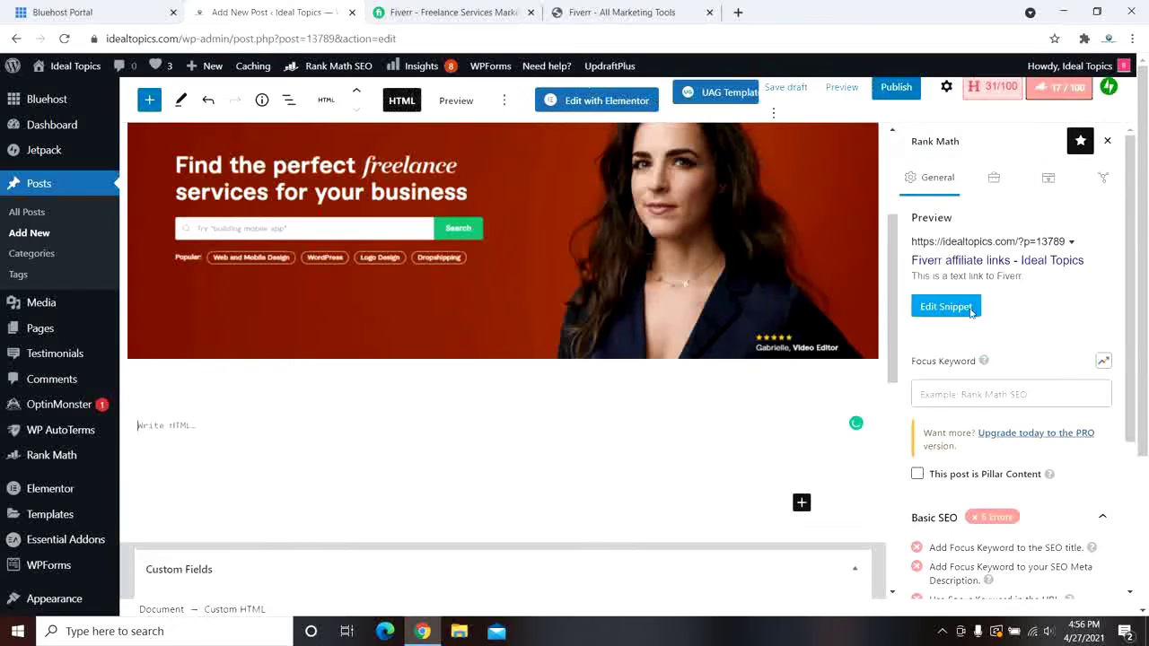
pyautogui.rightClick(225, 424)
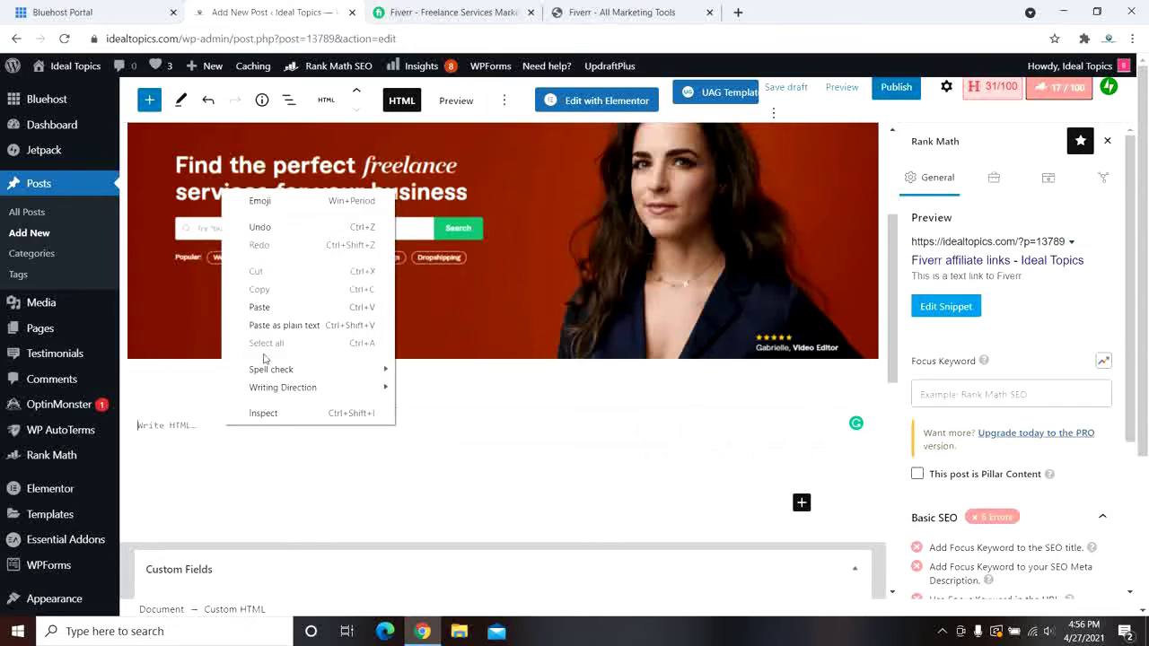
pyautogui.click(259, 308)
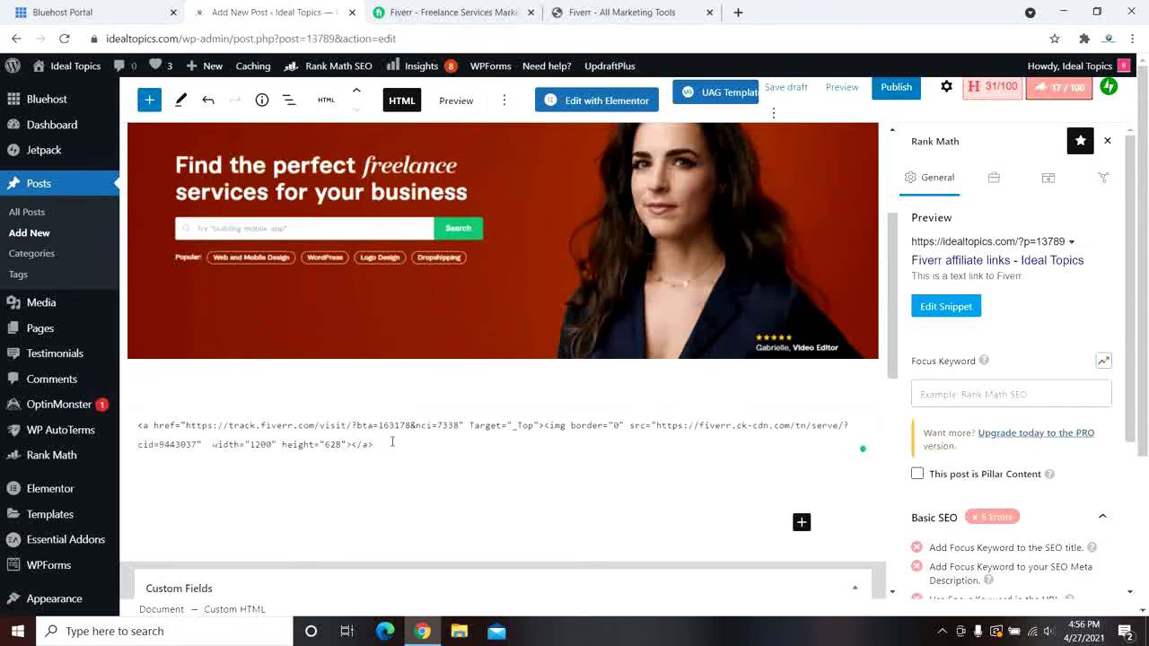
# Step: Preview the banner in the Custom HTML block, look over the post, and switch the block back to its HTML code
pyautogui.click(443, 106)
pyautogui.scroll(-3, 569, 344)
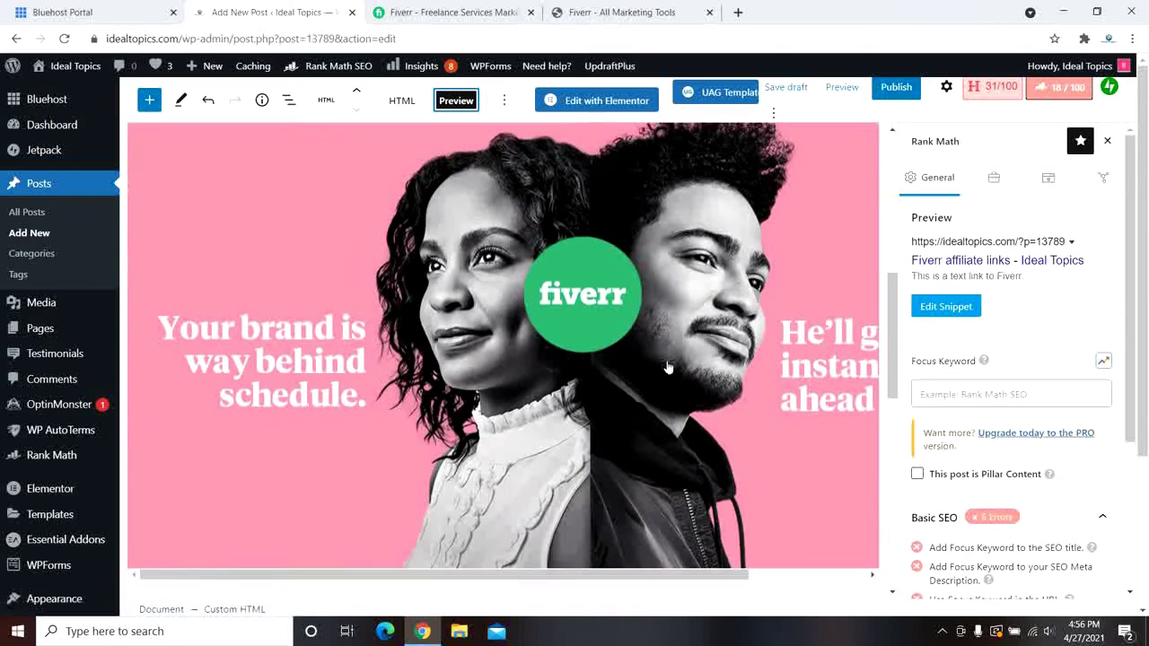
pyautogui.scroll(4, 492, 306)
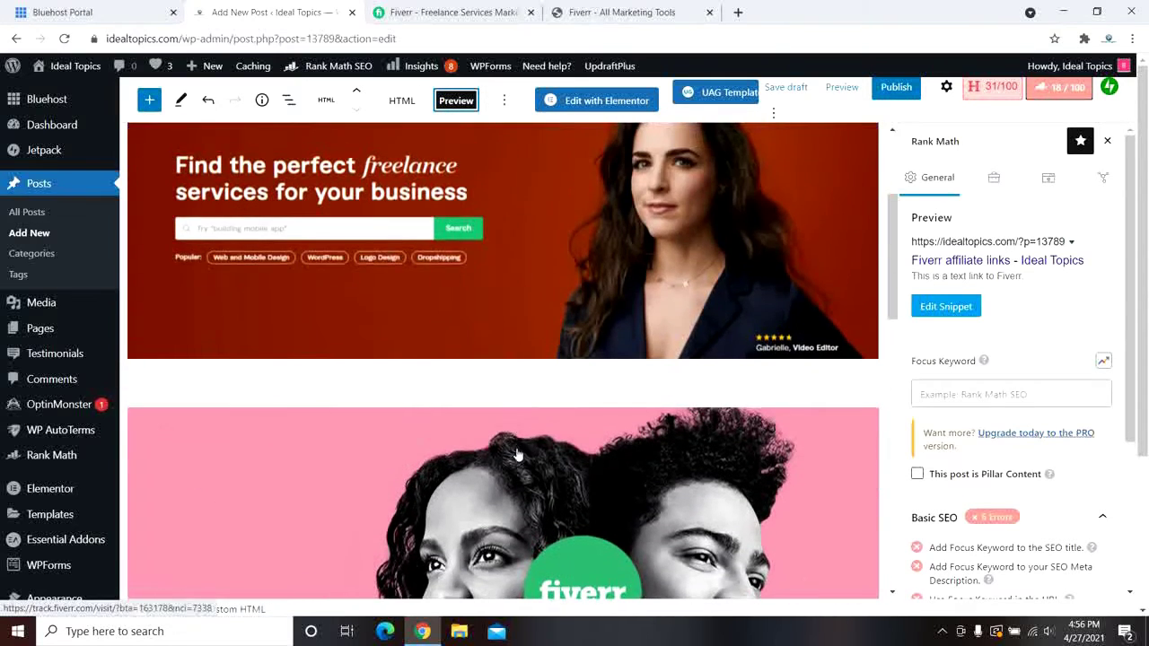
pyautogui.scroll(3, 517, 455)
pyautogui.click(402, 101)
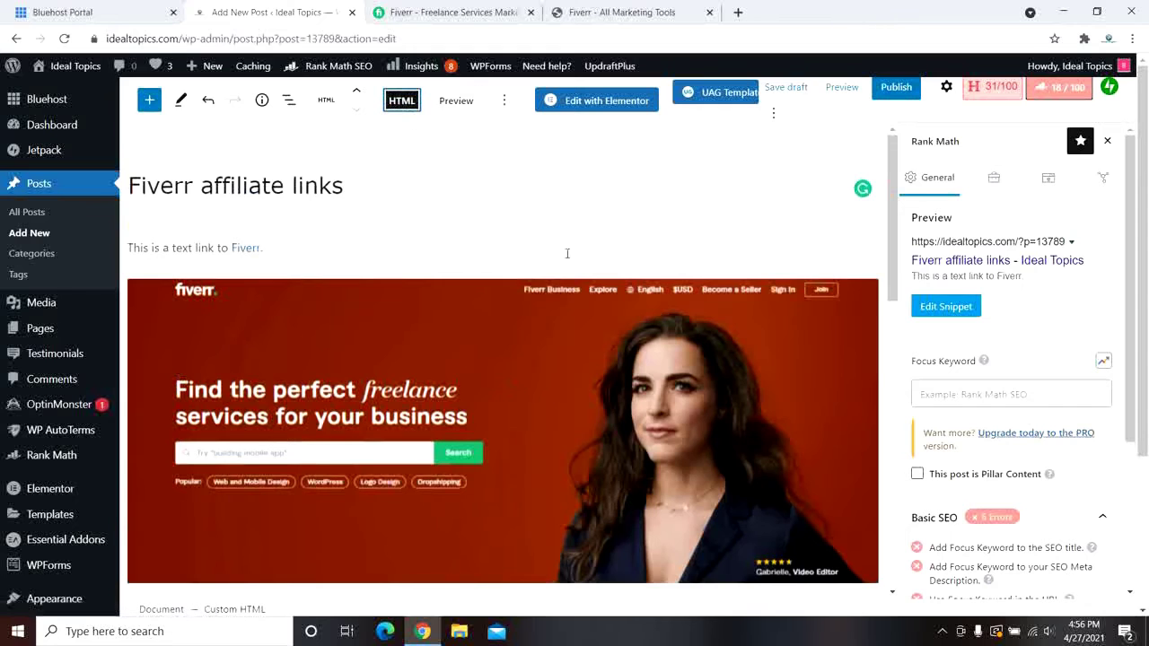
pyautogui.scroll(-5, 574, 296)
pyautogui.scroll(-3, 590, 333)
pyautogui.scroll(3, 592, 350)
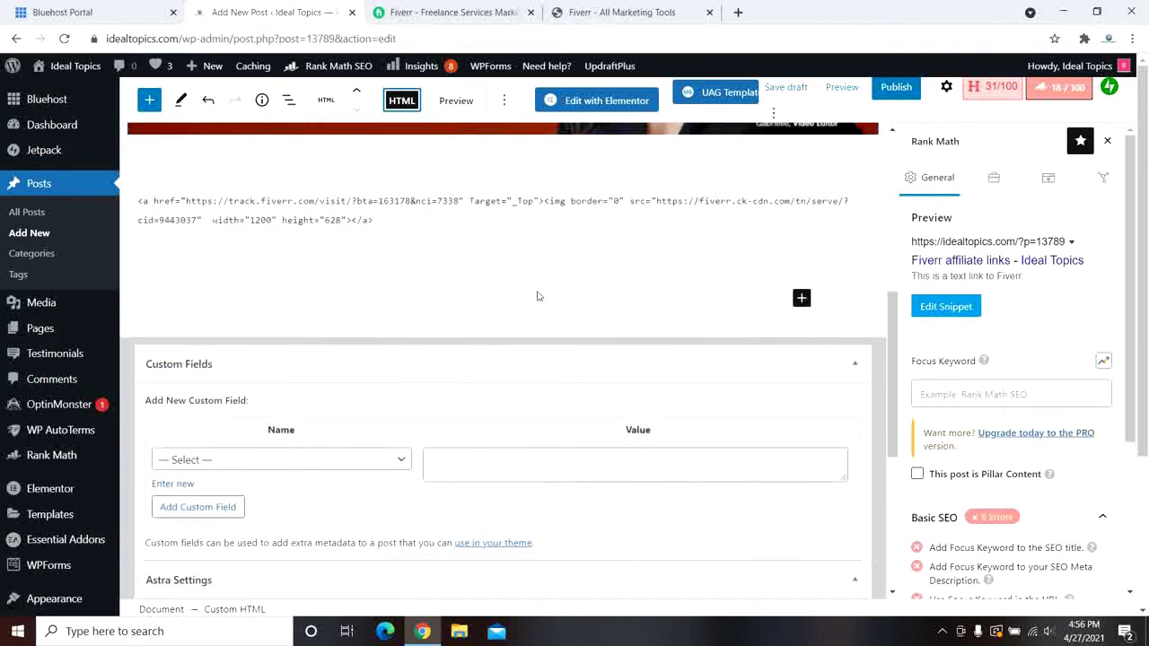
# Step: Switch to the Fiverr affiliates marketing tools, close the HTML code dialog and filter the creatives to show only the Video type
pyautogui.click(453, 12)
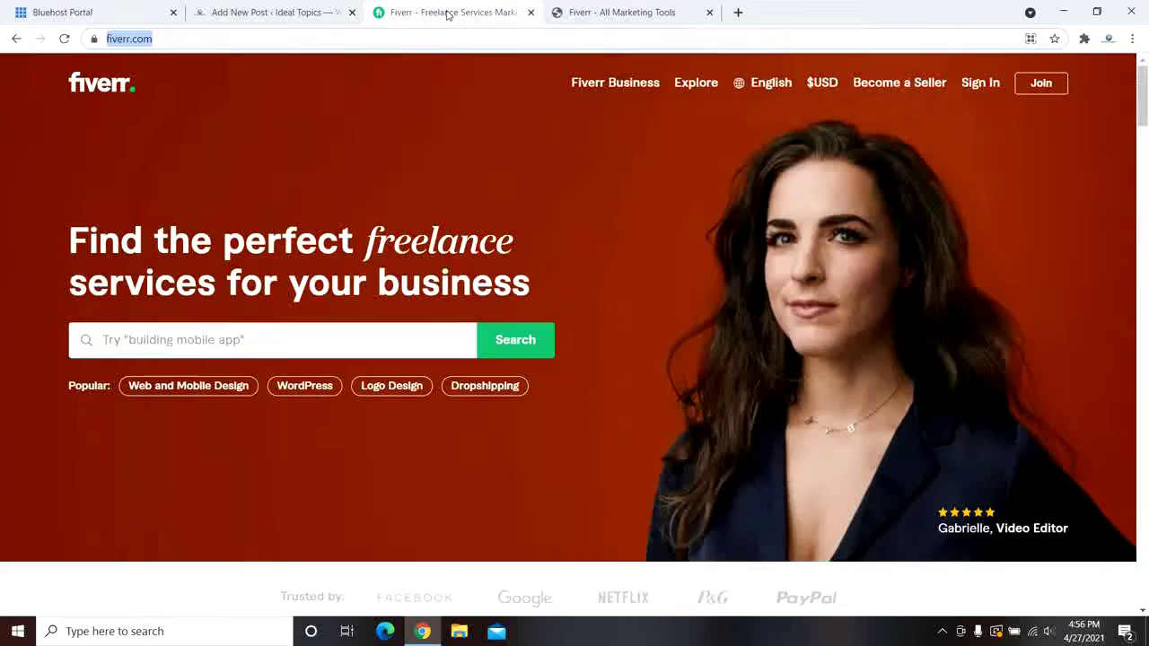
pyautogui.click(620, 15)
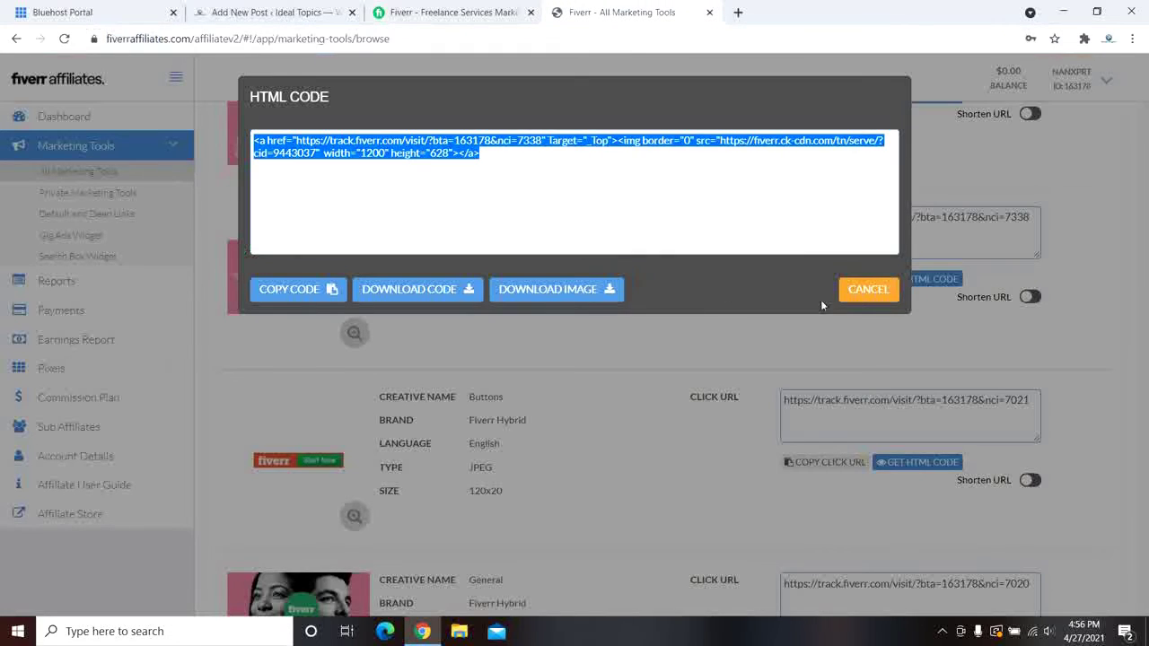
pyautogui.click(860, 289)
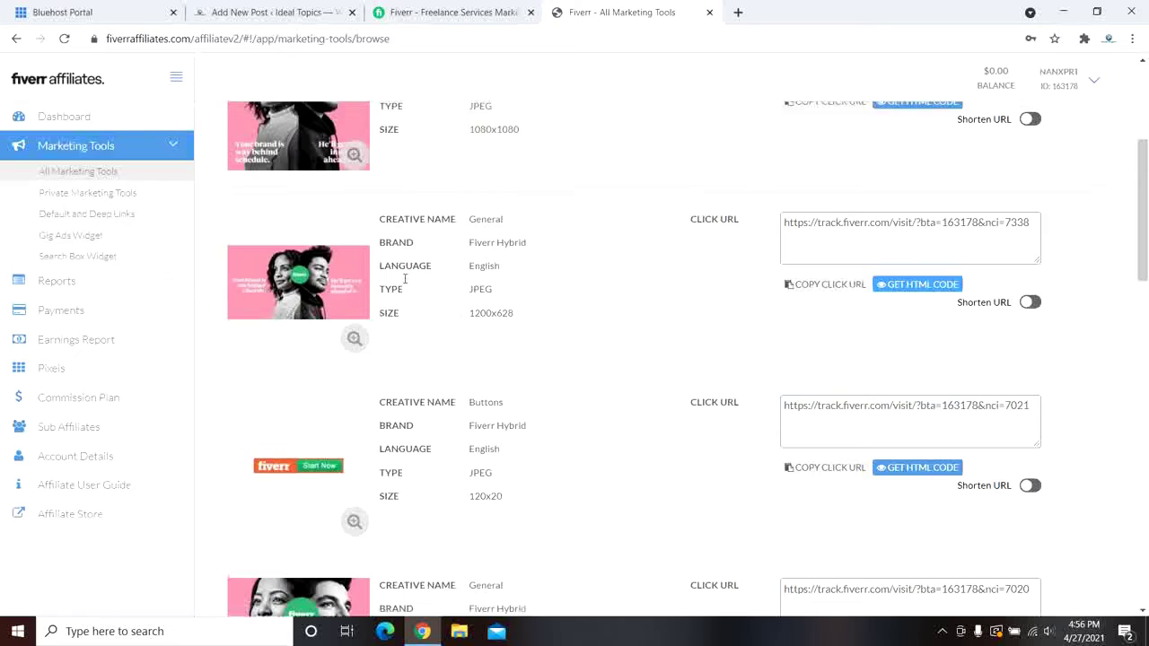
pyautogui.scroll(4, 269, 288)
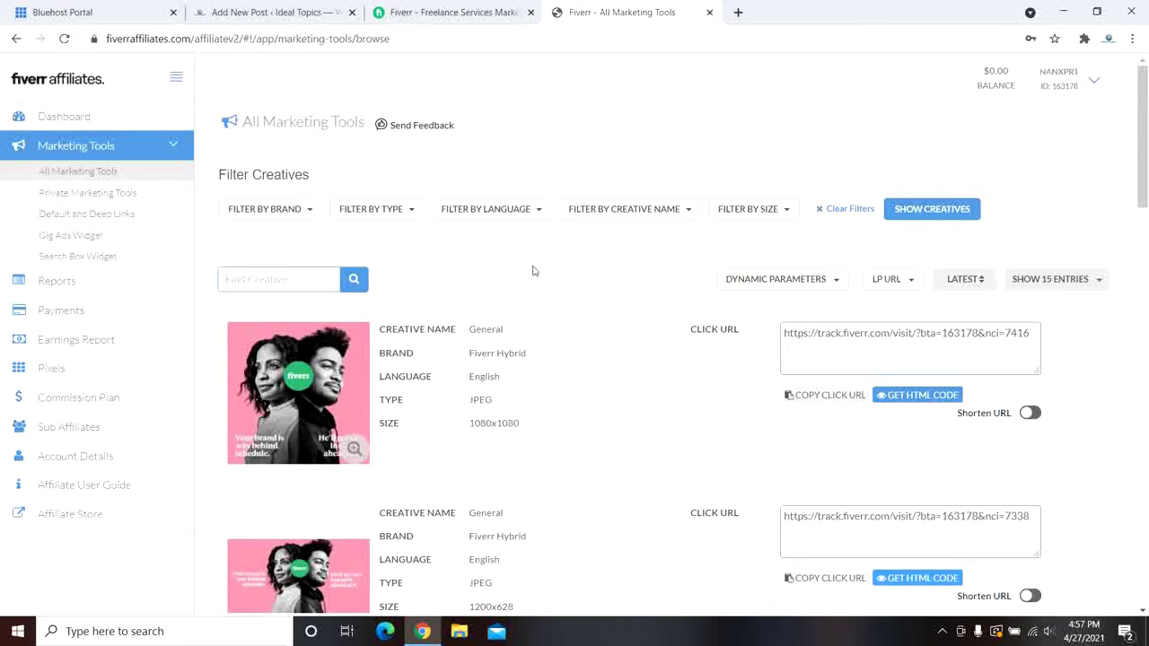
pyautogui.click(406, 212)
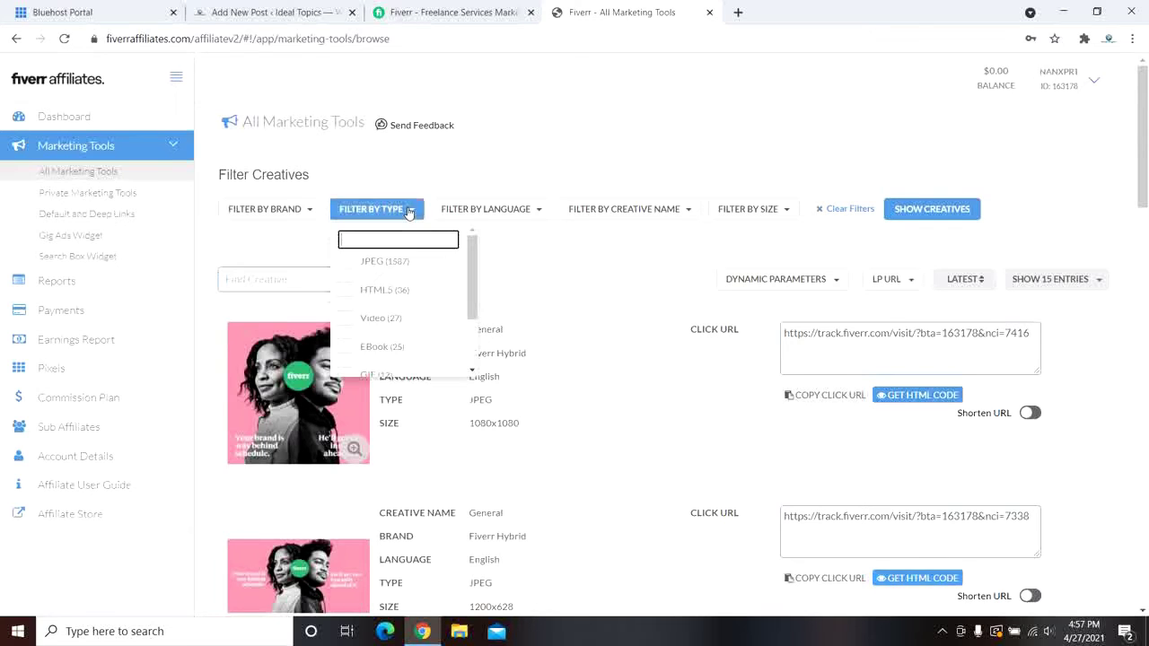
pyautogui.click(373, 322)
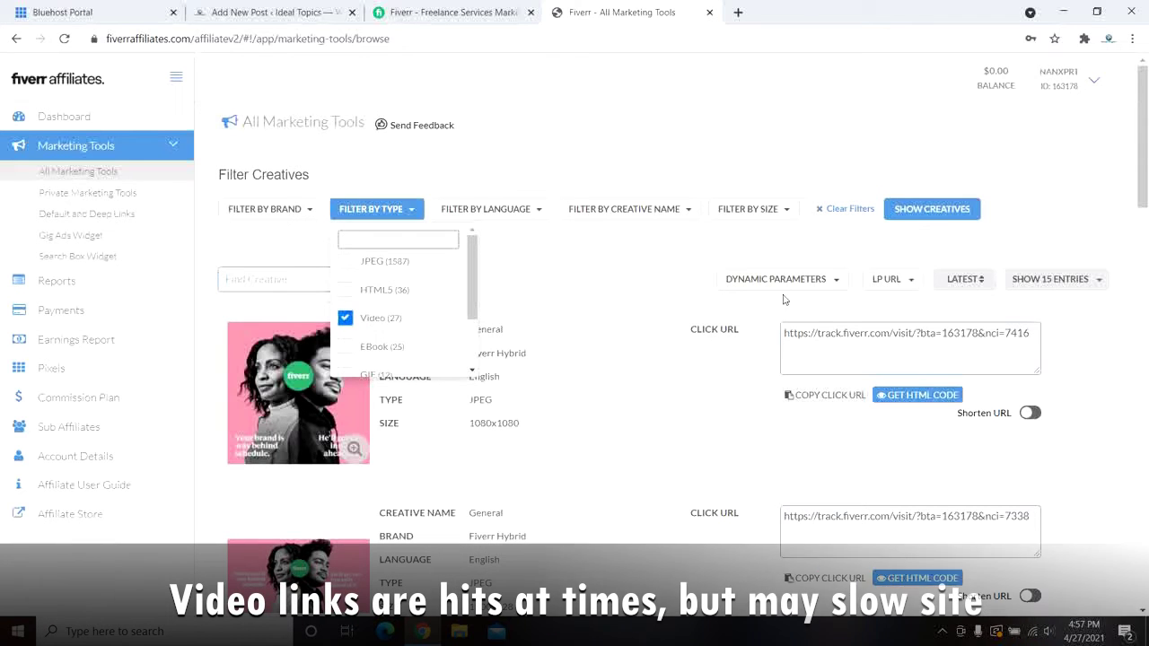
pyautogui.click(913, 215)
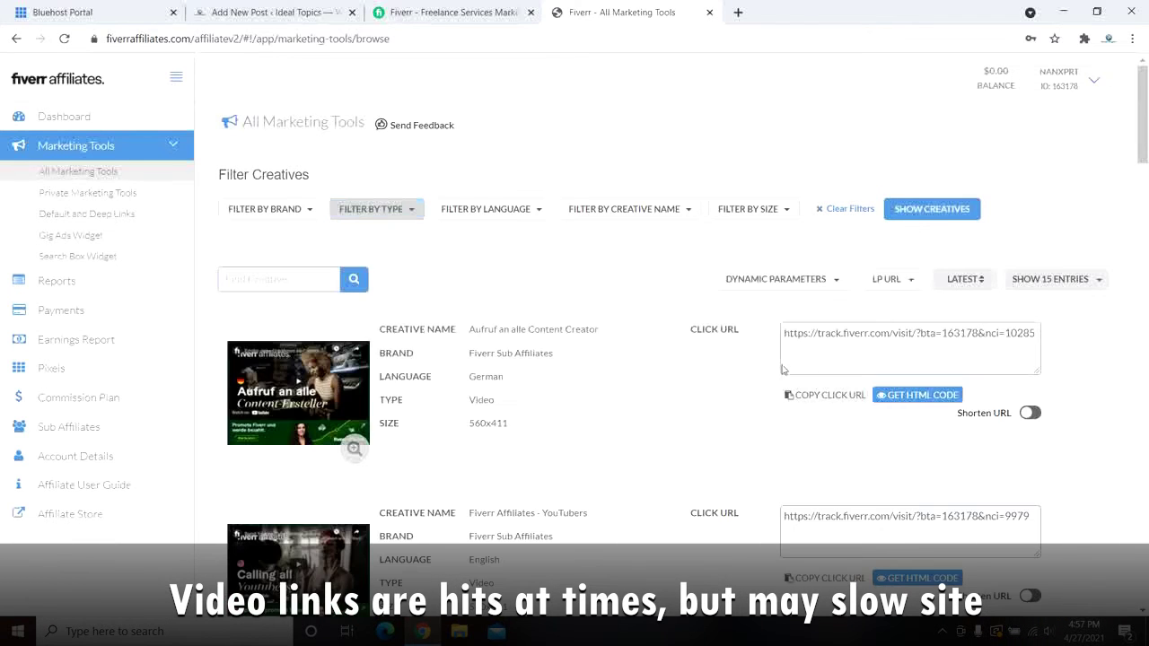
# Step: Copy the HTML code of the 560x411 "Refer an affiliate - 1 min" video creative and close the code dialog
pyautogui.scroll(-2, 636, 381)
pyautogui.scroll(-3, 636, 381)
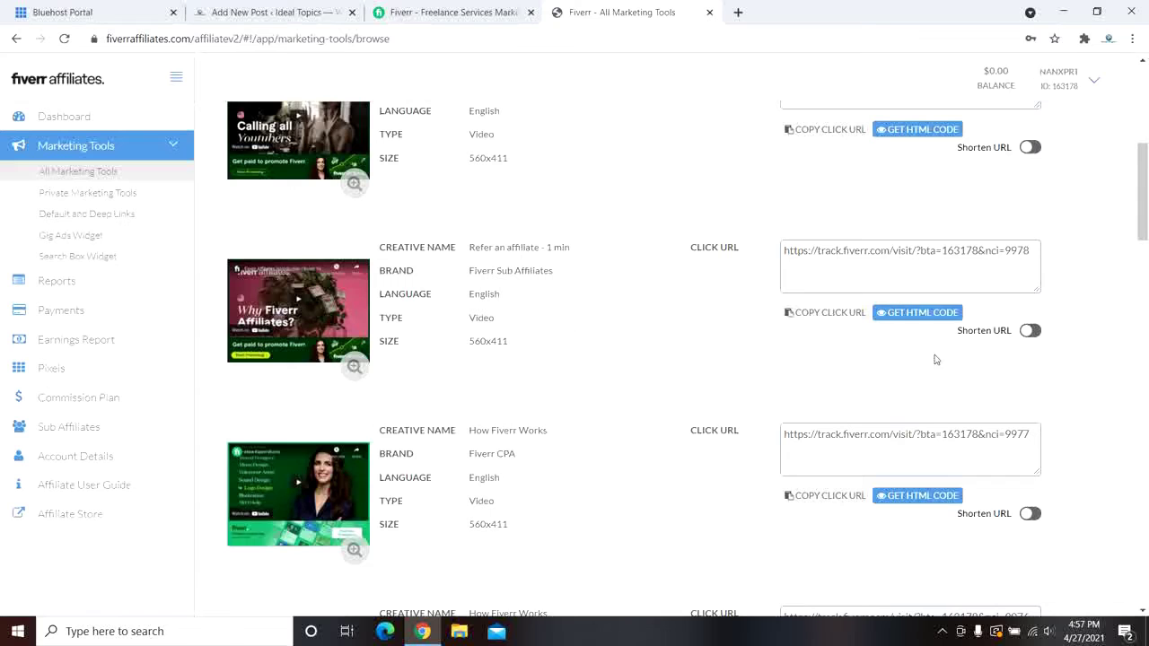
pyautogui.click(907, 318)
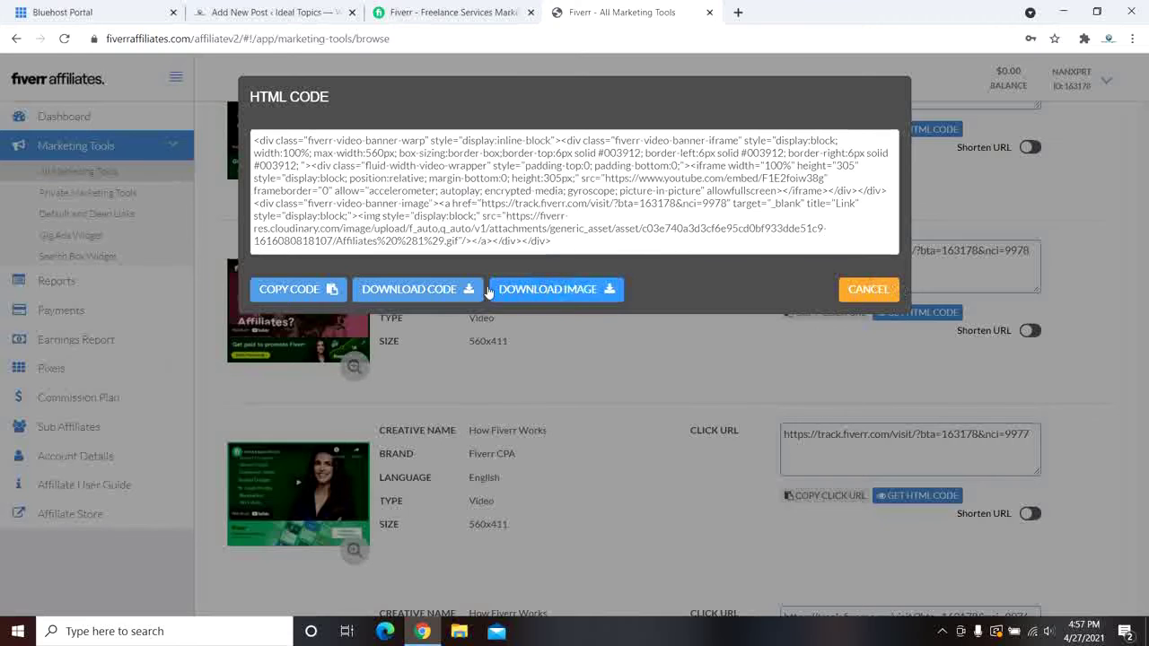
pyautogui.click(309, 290)
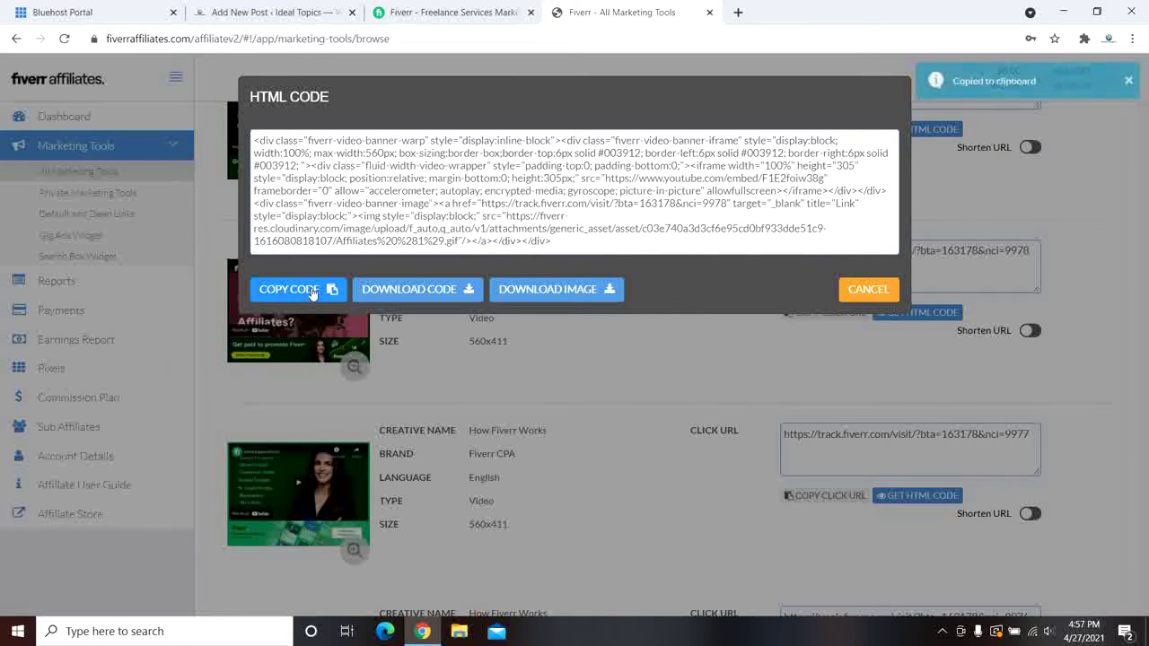
pyautogui.click(772, 378)
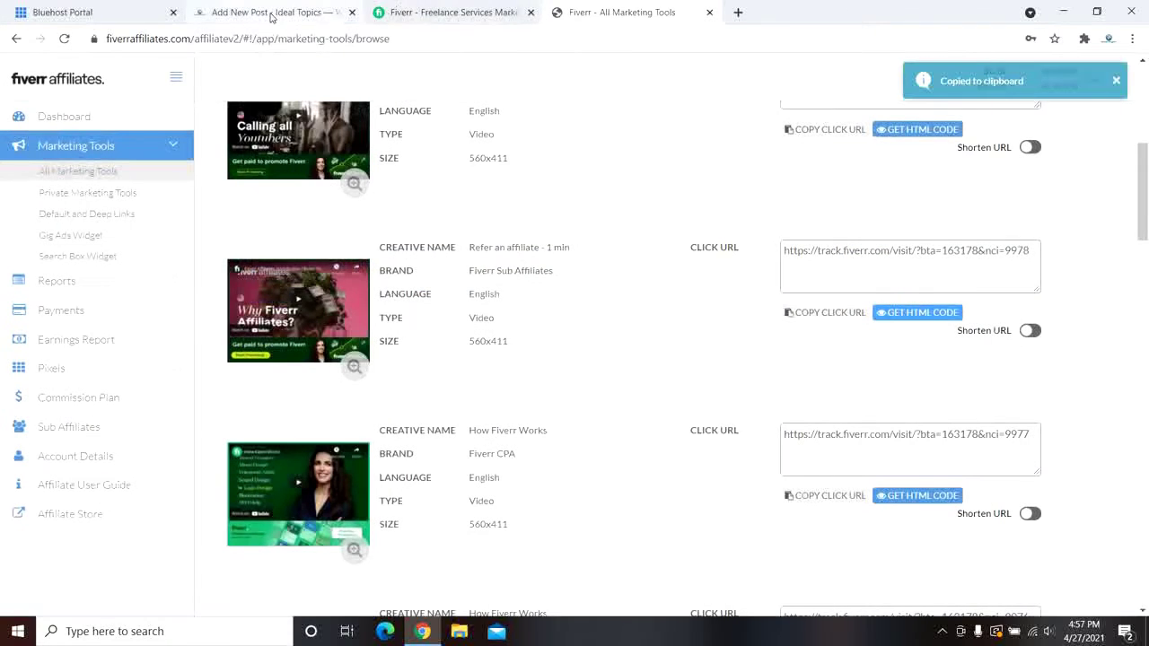
# Step: Return to the WordPress post, add a second Custom HTML block below the banner code and paste the video creative's code into it
pyautogui.click(269, 12)
pyautogui.click(801, 298)
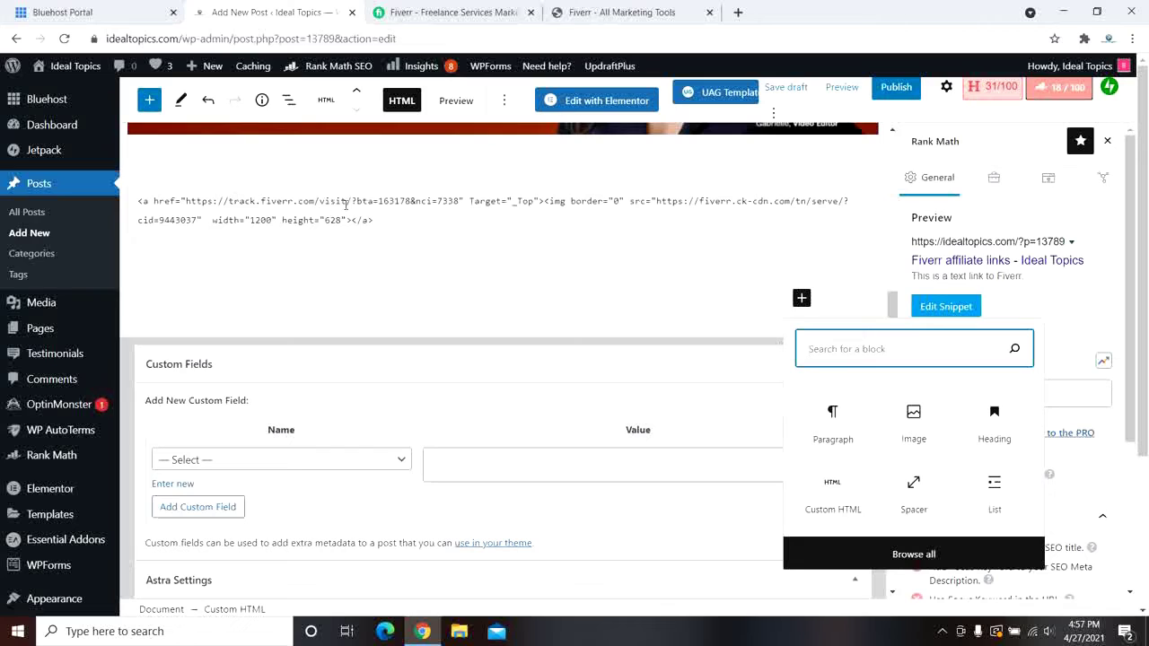
pyautogui.click(821, 485)
pyautogui.rightClick(186, 306)
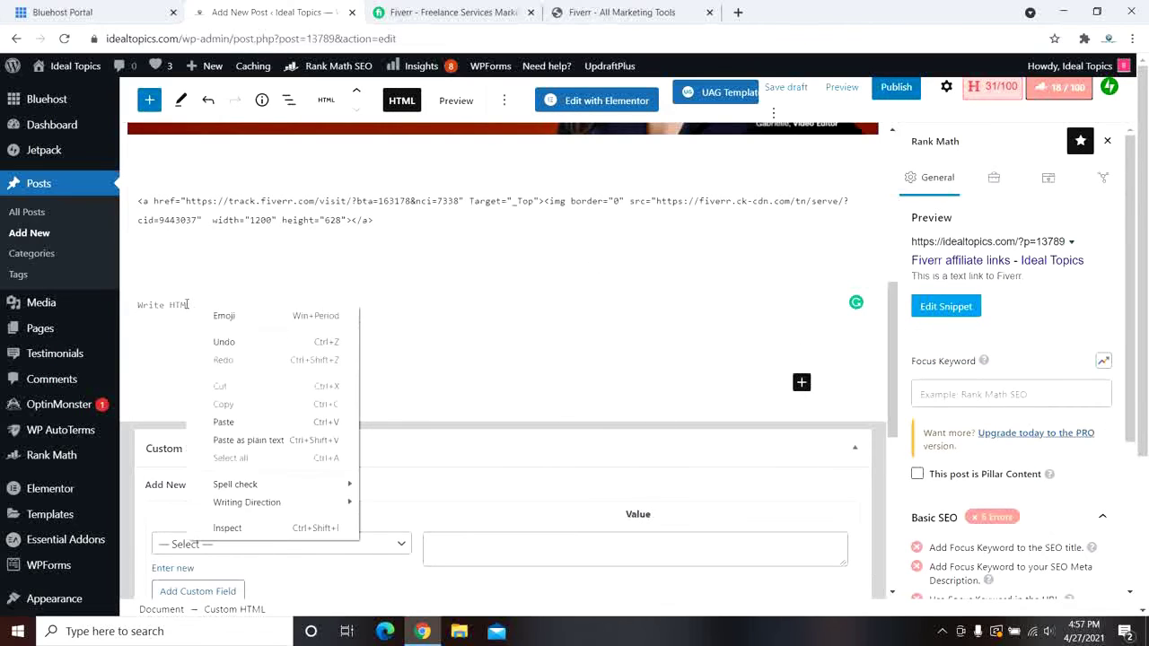
pyautogui.click(225, 422)
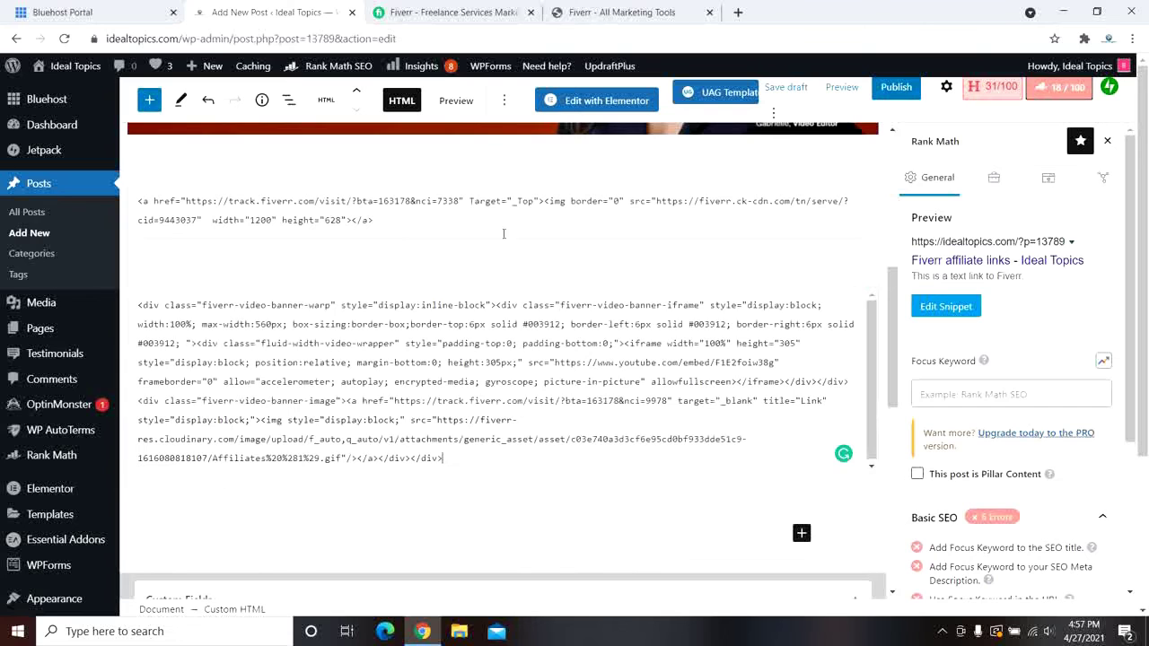
# Step: Preview the video banner in the new Custom HTML block and look over the text link and image above it
pyautogui.click(451, 103)
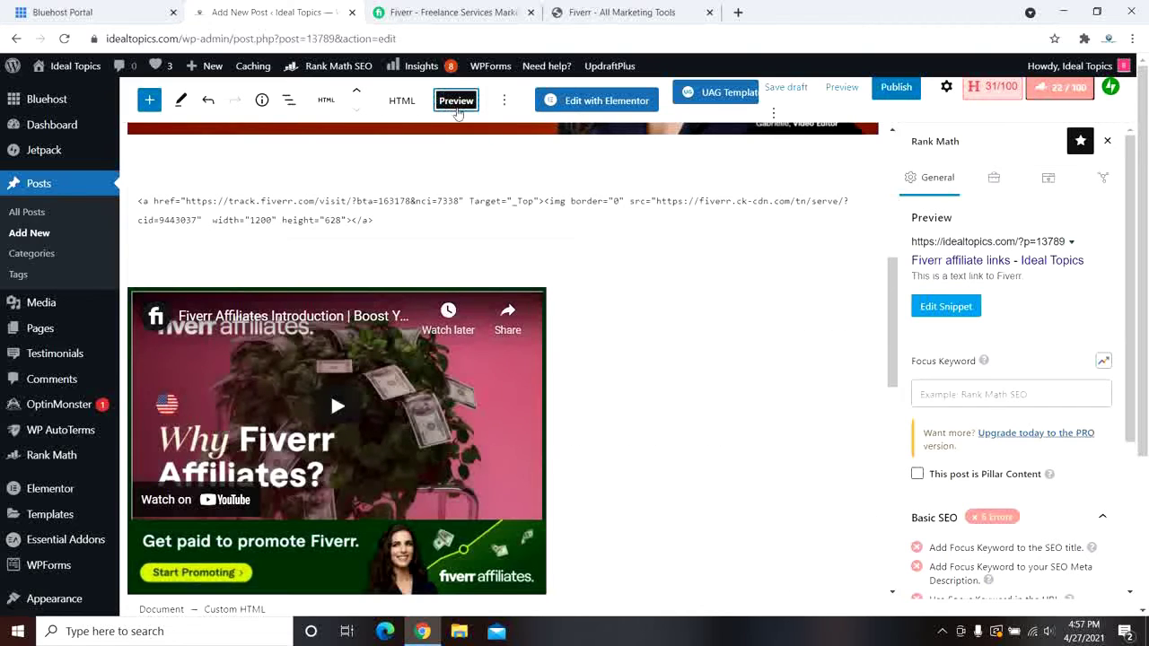
pyautogui.scroll(-1, 467, 387)
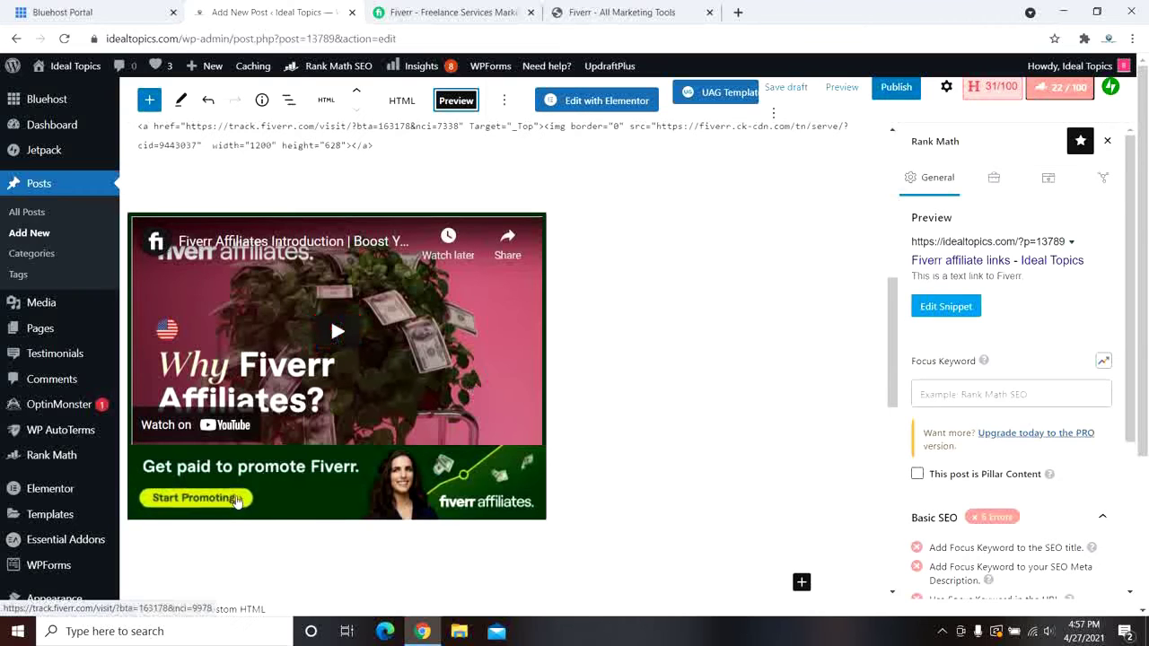
pyautogui.scroll(6, 675, 419)
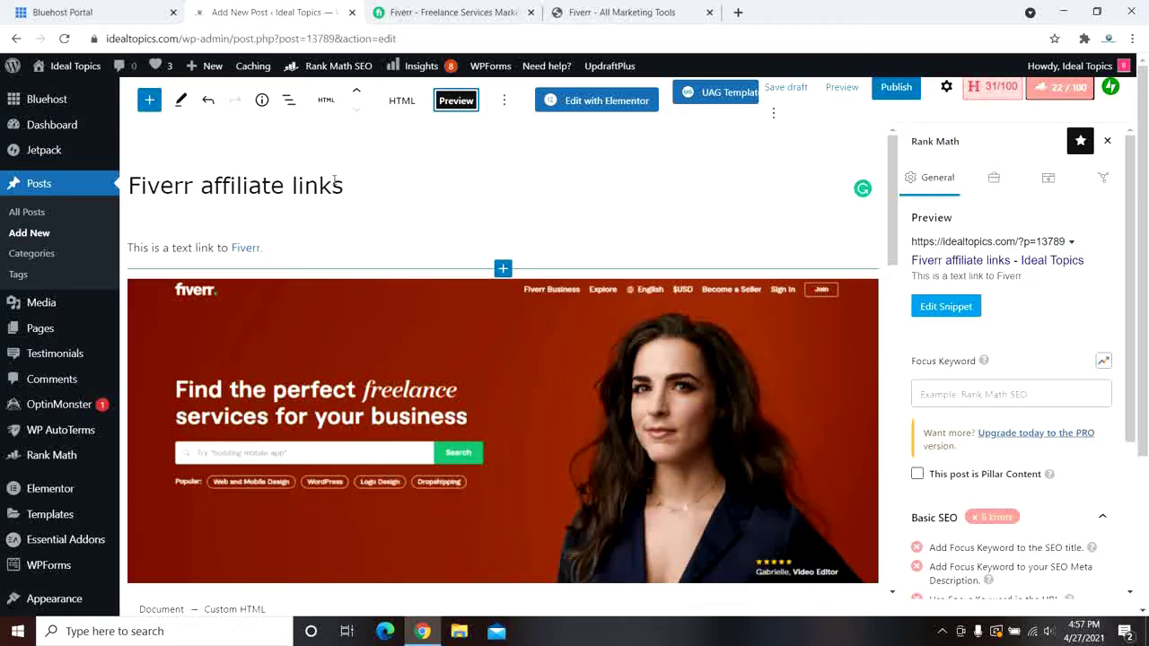
pyautogui.scroll(-2, 257, 244)
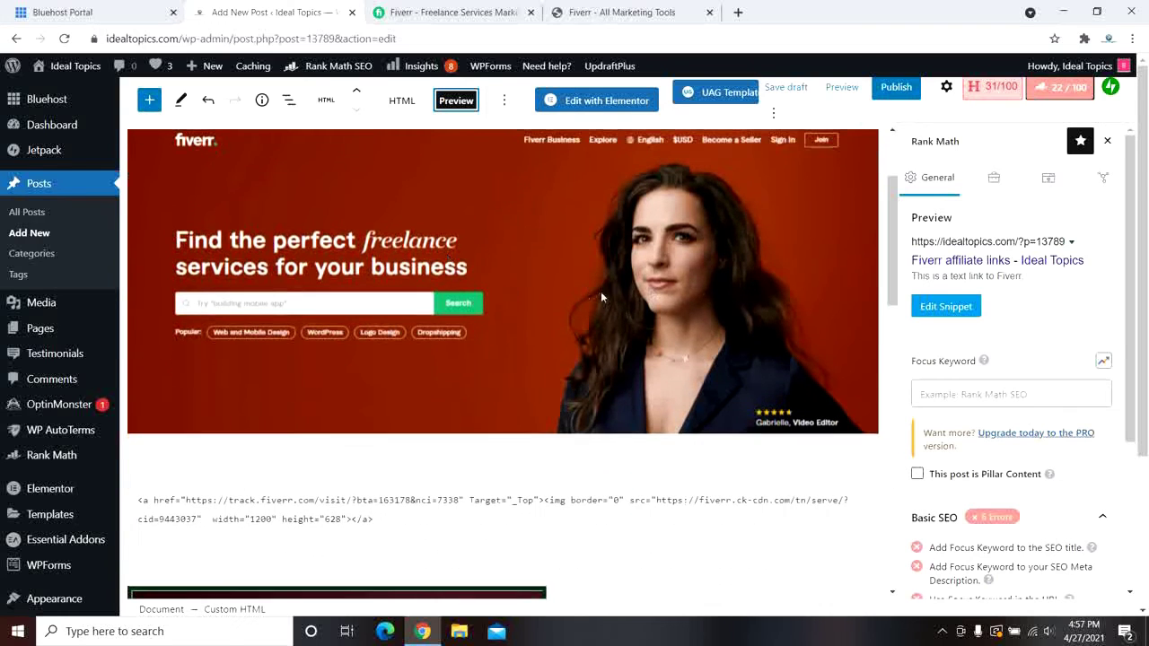
pyautogui.scroll(2, 567, 283)
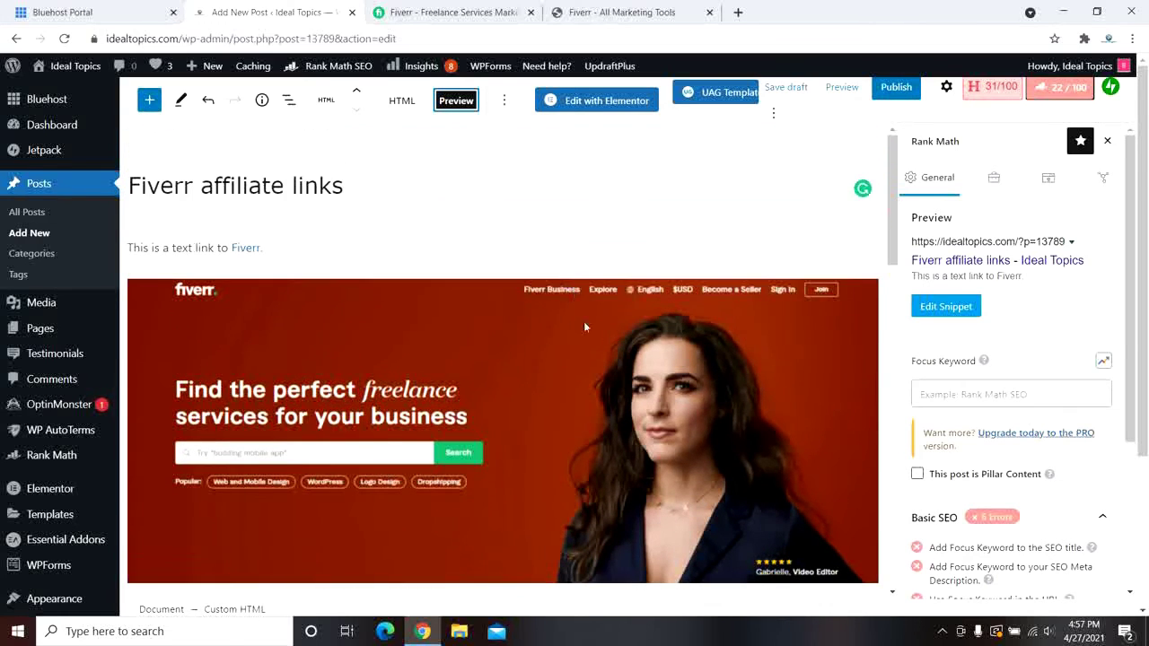
# Step: Preview the 1200x628 banner in the first Custom HTML block and check it together with the video banner below
pyautogui.scroll(-2, 569, 376)
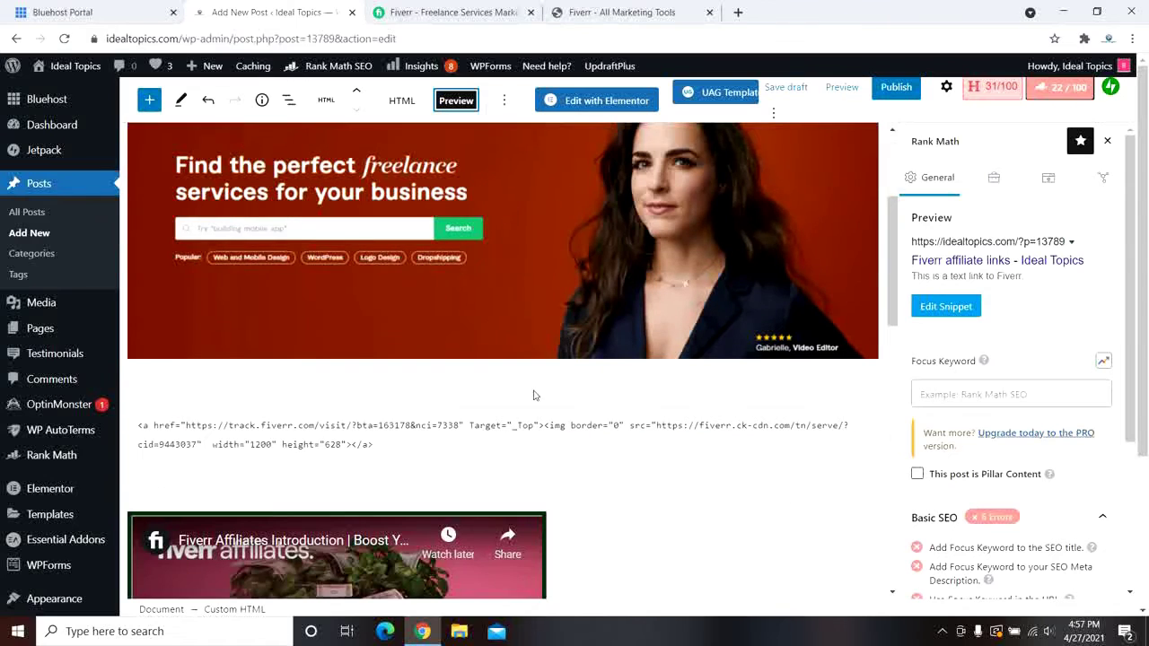
pyautogui.click(458, 102)
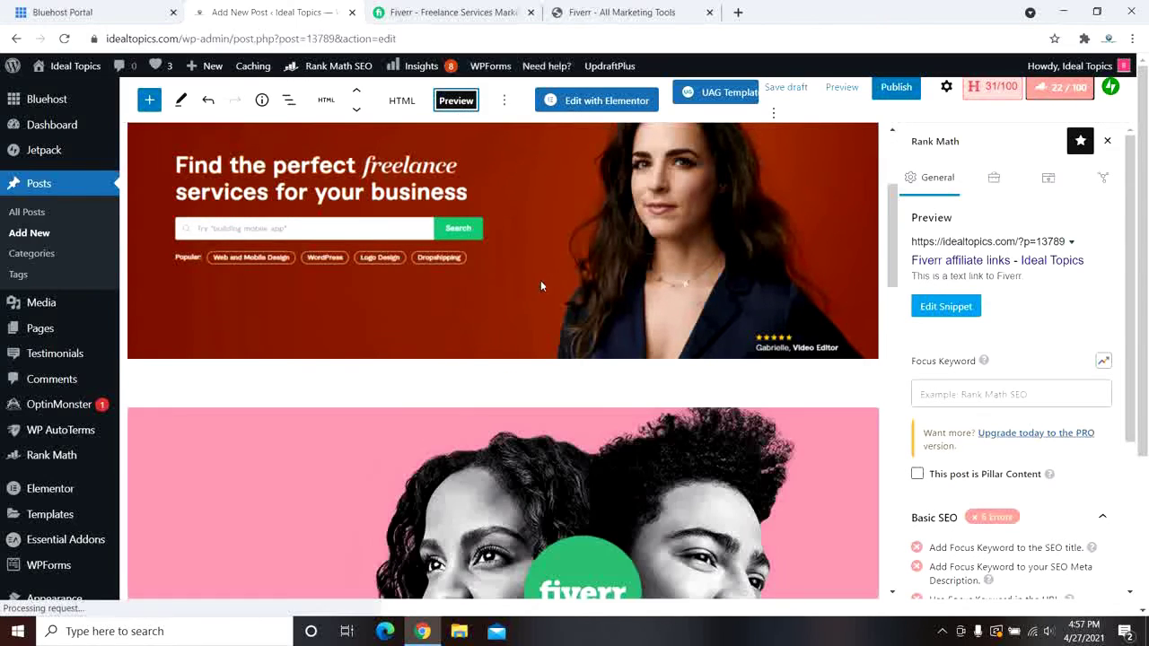
pyautogui.scroll(-2, 540, 280)
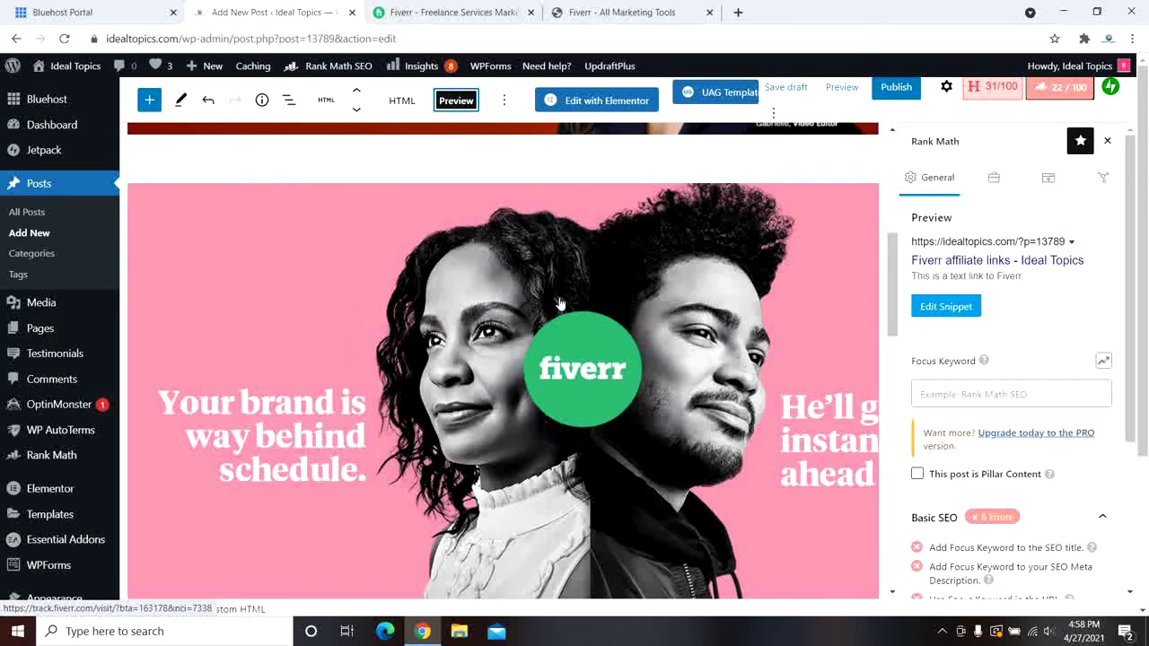
pyautogui.scroll(4, 558, 304)
pyautogui.scroll(-8, 559, 299)
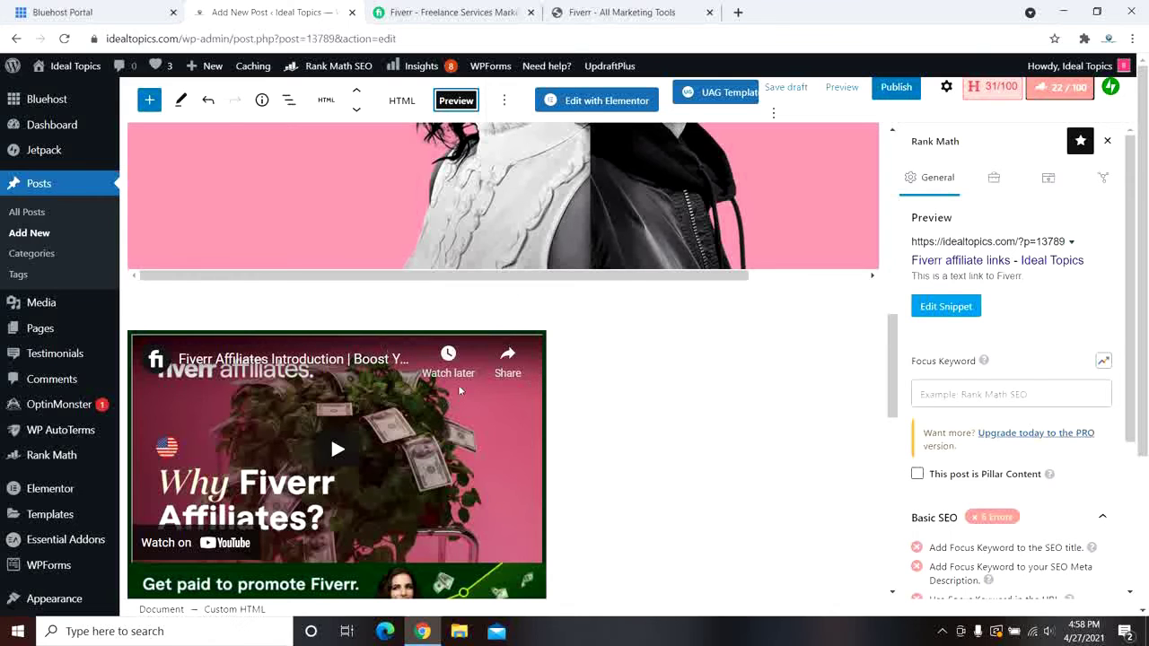
pyautogui.scroll(-1, 530, 389)
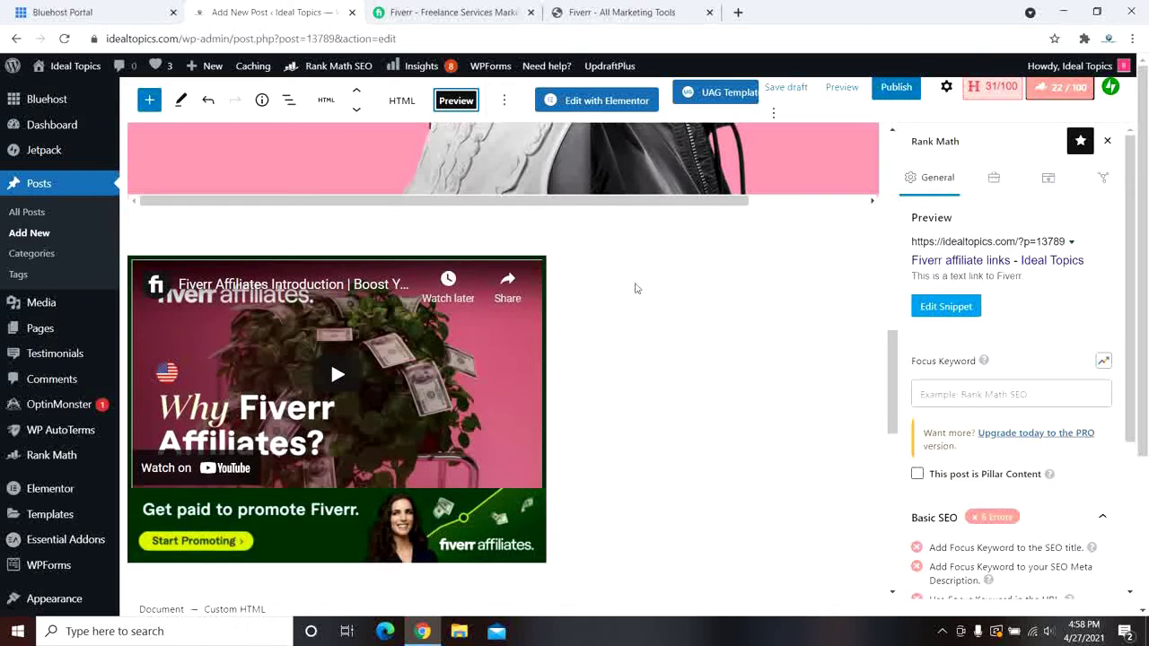
# Step: Publish the "Fiverr affiliate links" post immediately with public visibility
pyautogui.scroll(4, 575, 305)
pyautogui.scroll(5, 576, 305)
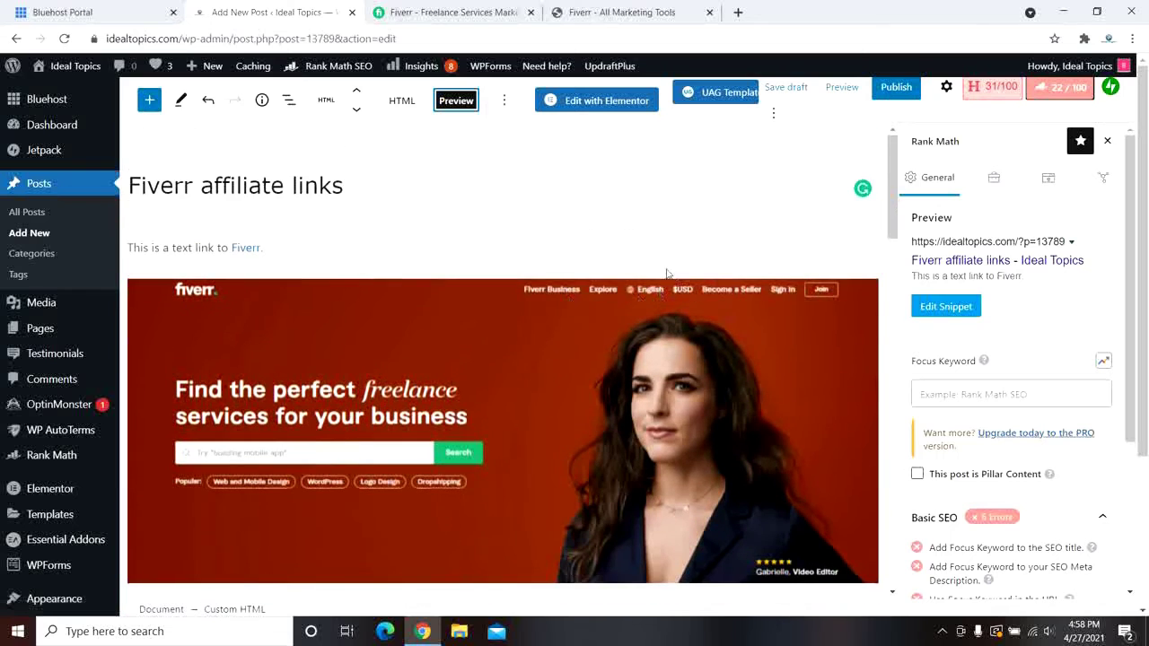
pyautogui.scroll(-2, 662, 277)
pyautogui.scroll(2, 686, 250)
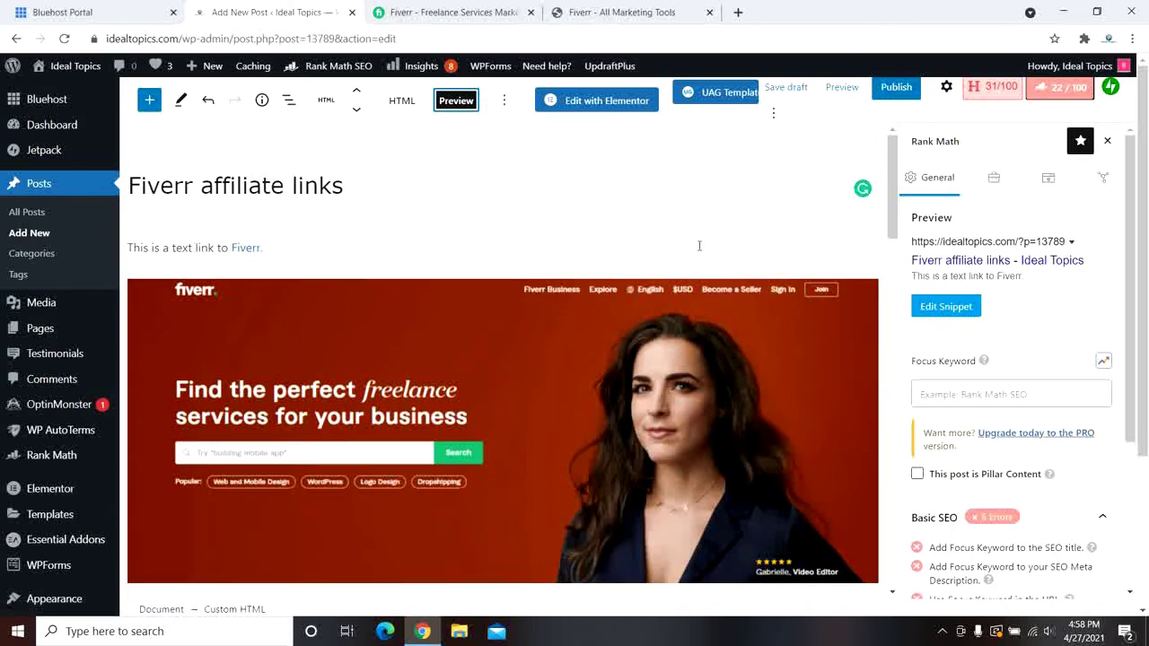
pyautogui.click(897, 87)
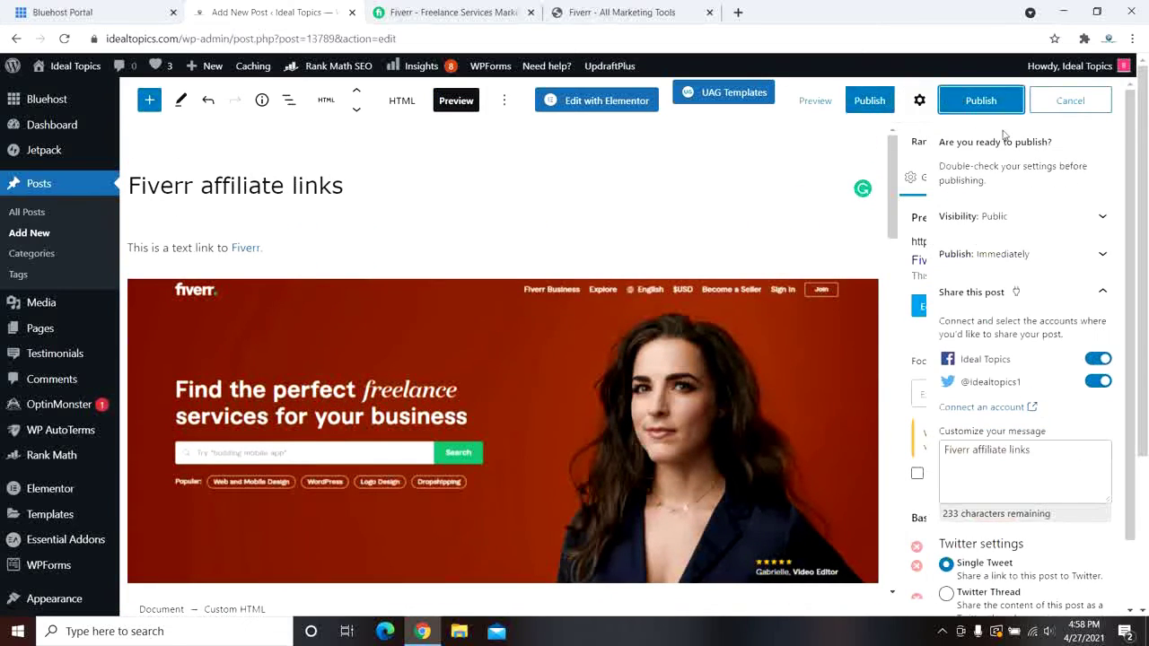
pyautogui.click(984, 98)
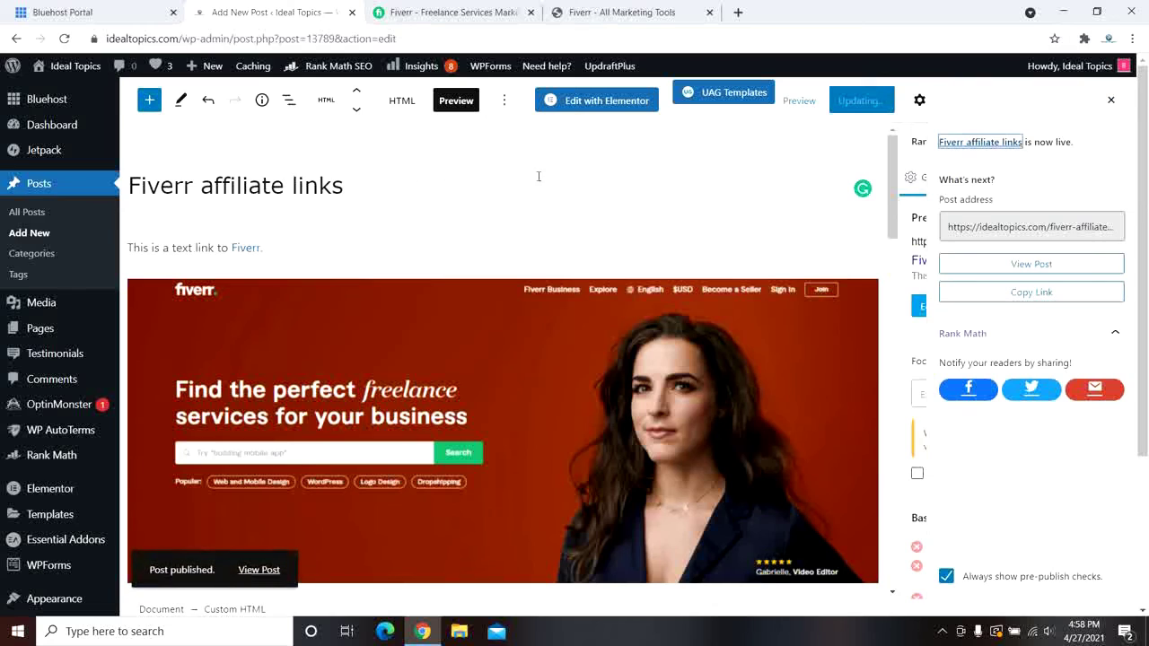
# Step: Review the published post's text link, image link, HTML banner and video banner in the editor
pyautogui.click(632, 191)
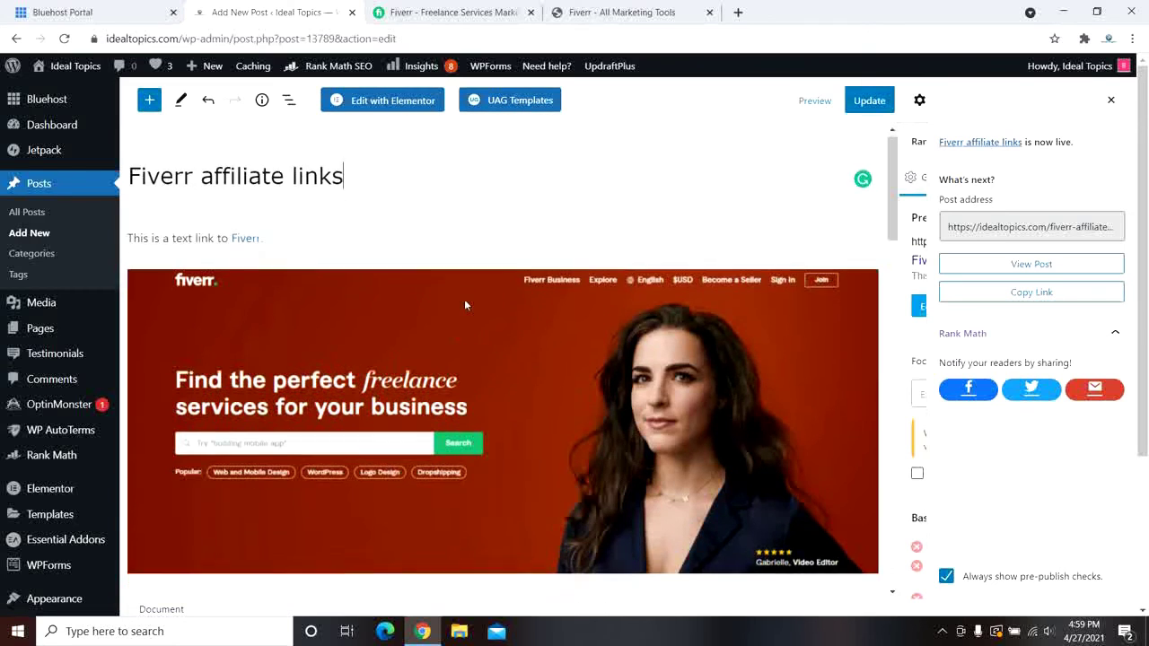
pyautogui.scroll(-3, 467, 305)
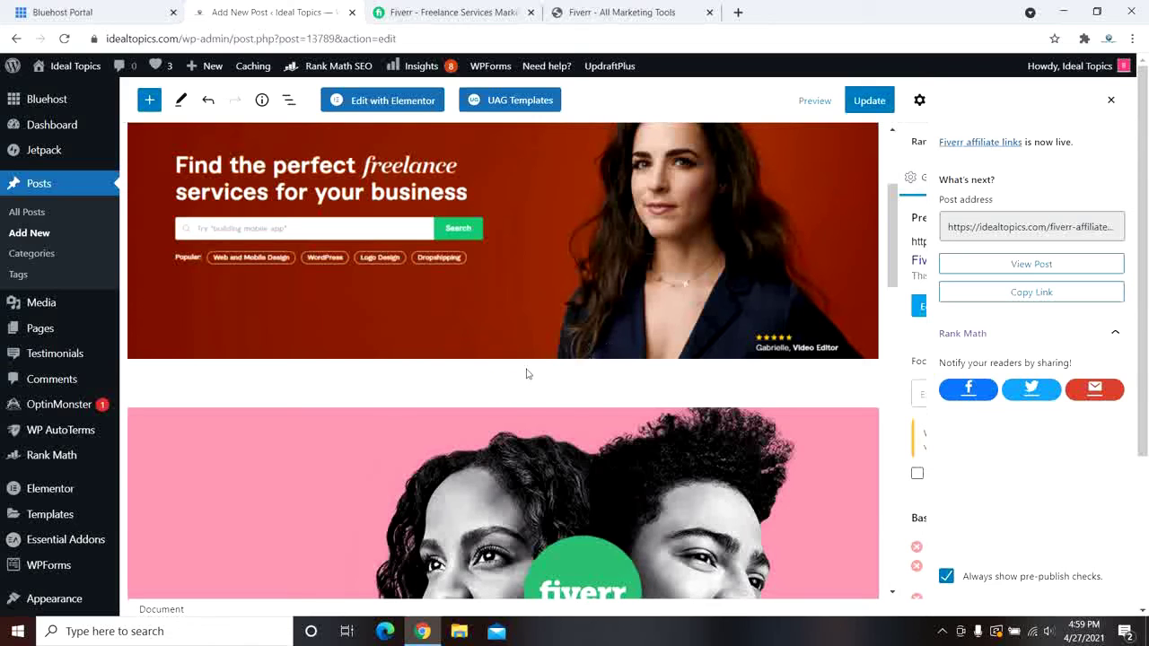
pyautogui.scroll(3, 526, 370)
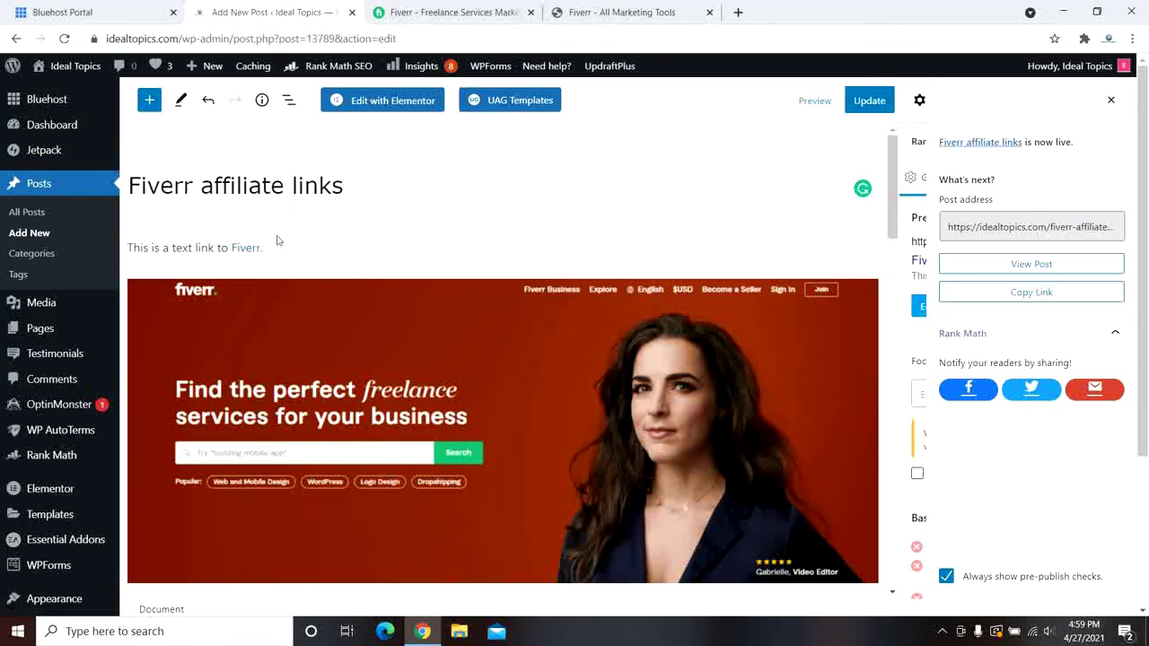
pyautogui.scroll(-4, 387, 353)
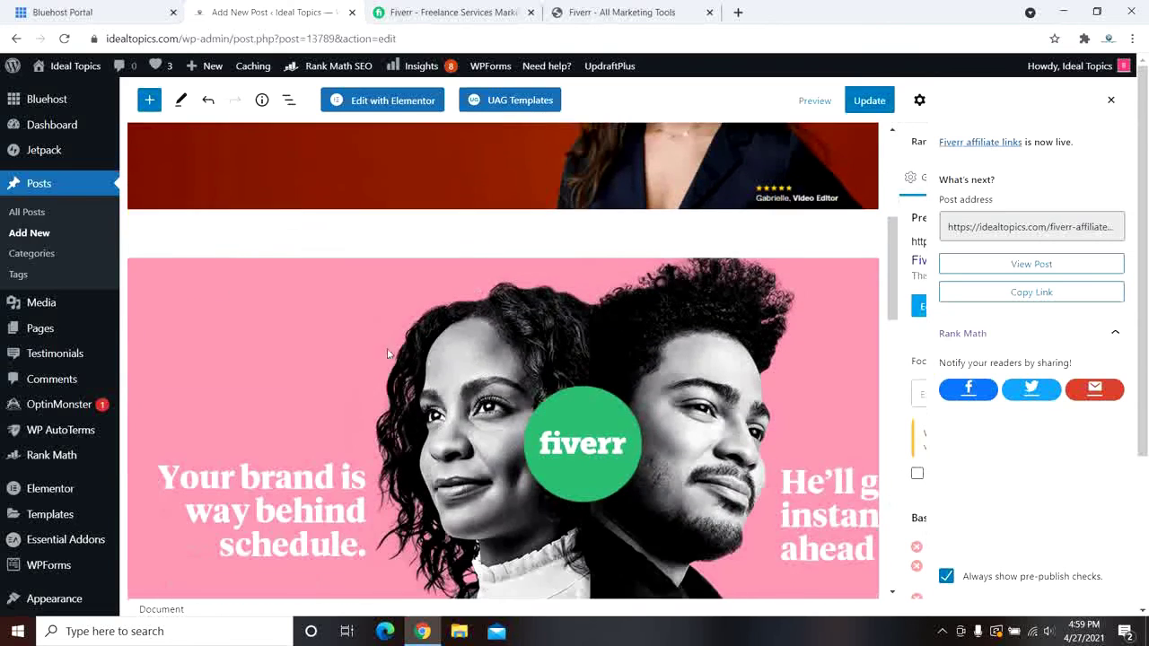
pyautogui.scroll(-6, 441, 356)
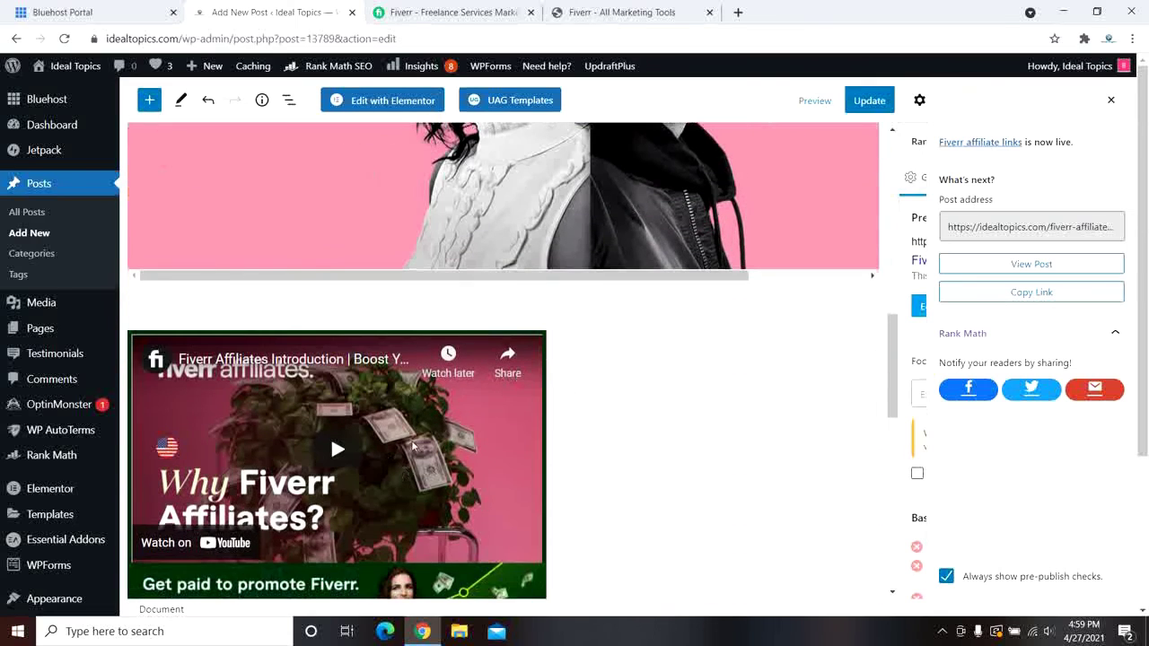
pyautogui.scroll(4, 734, 410)
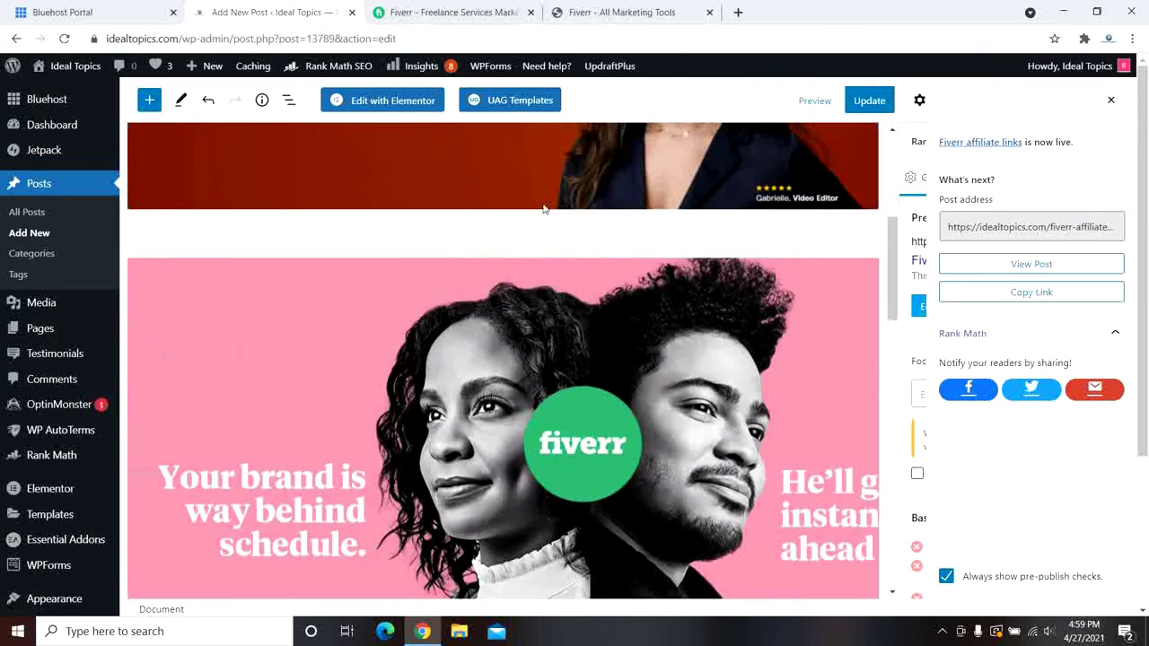
pyautogui.scroll(3, 544, 220)
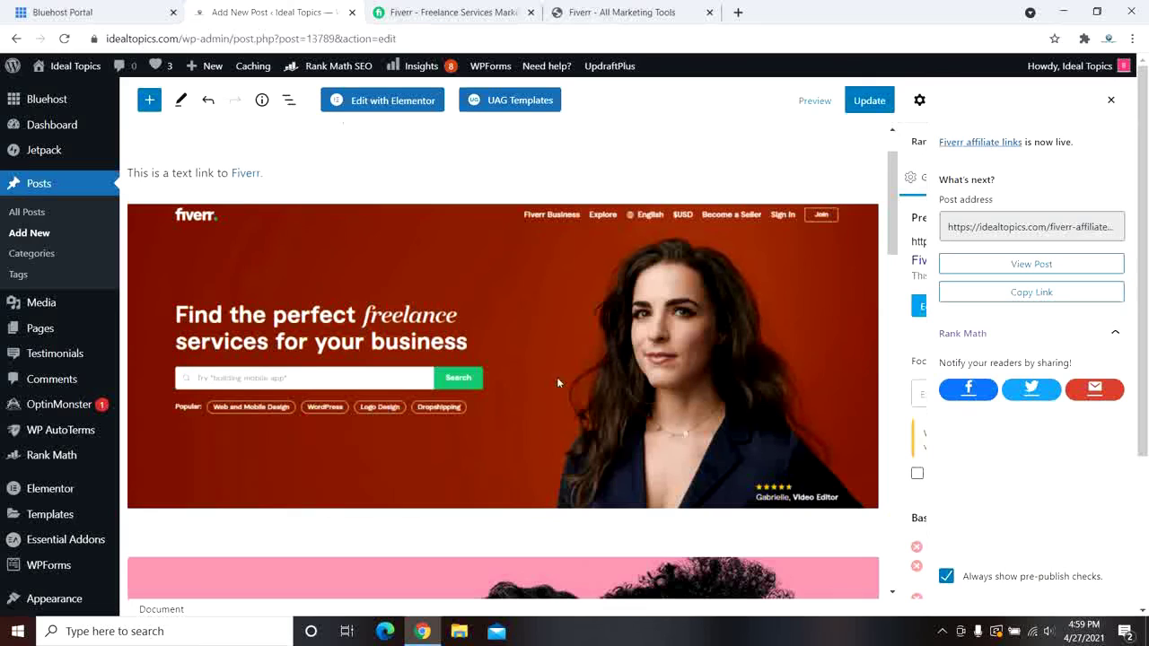